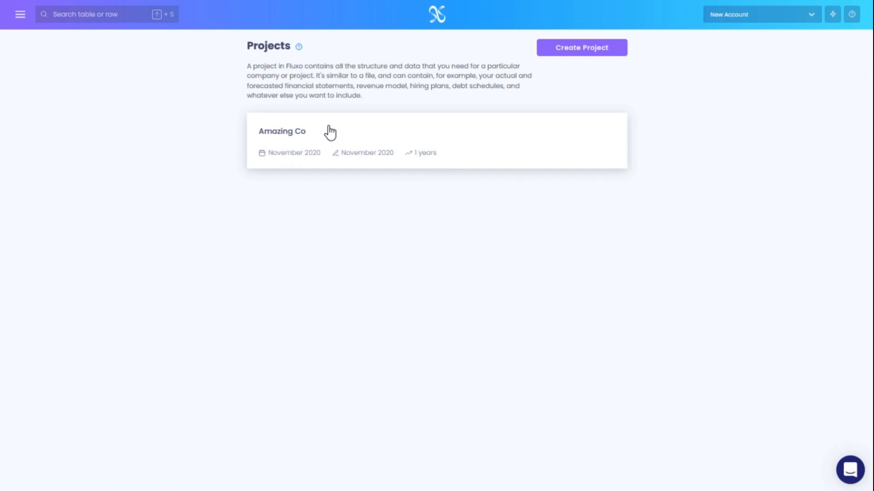
# - Open the Amazing Co project and browse the Assets and Equity folders inside its Amazing Co tables folder
pyautogui.click(329, 127)
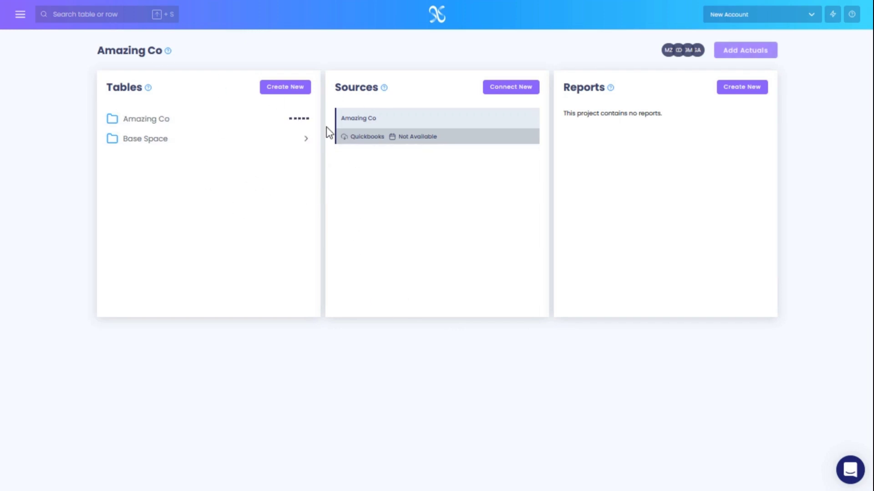
pyautogui.moveTo(307, 123)
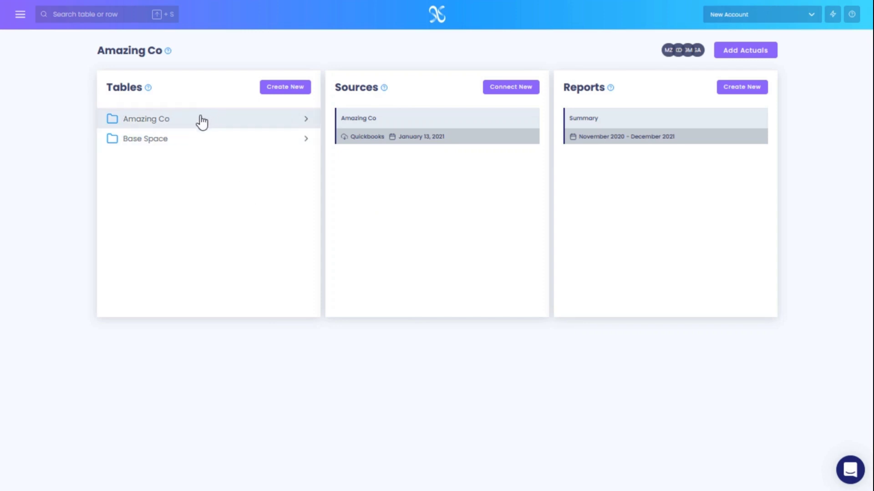
pyautogui.click(183, 121)
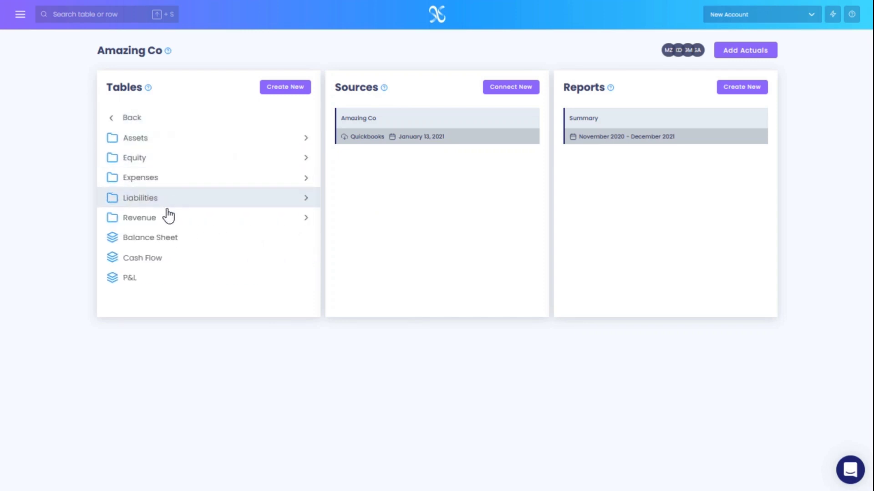
pyautogui.click(160, 148)
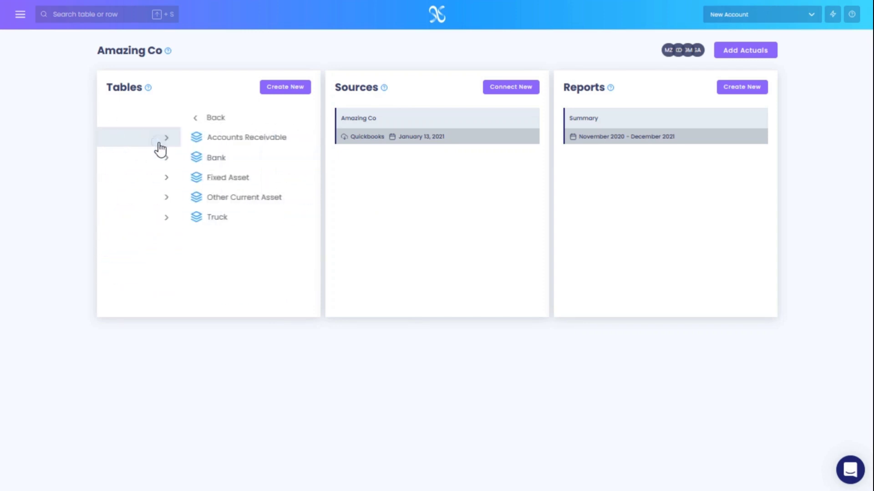
pyautogui.click(172, 118)
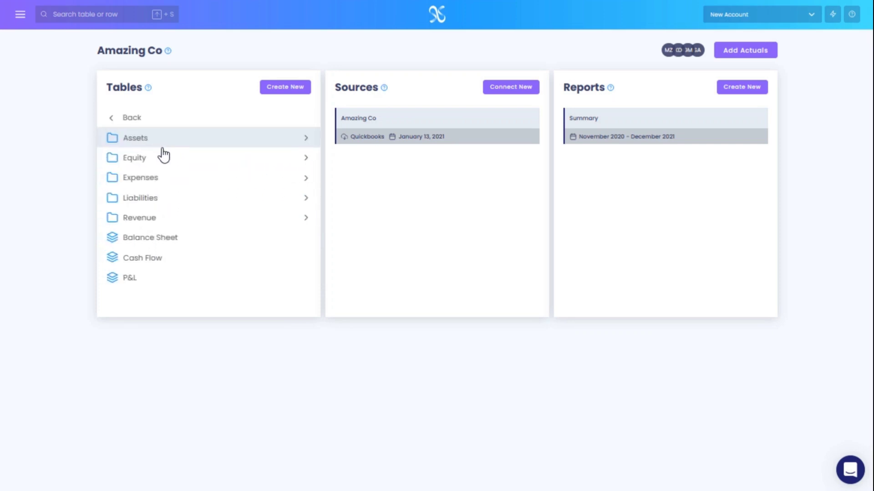
pyautogui.click(160, 158)
pyautogui.click(168, 121)
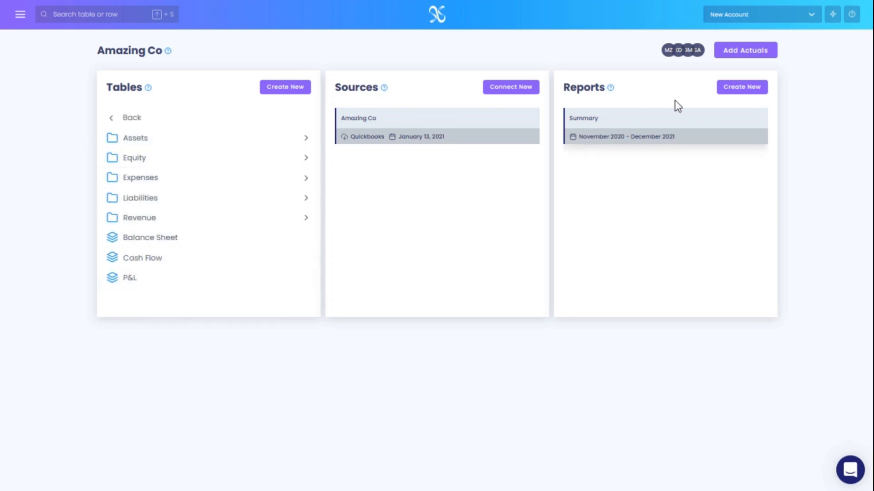
# - Start adding actuals for two new months, from November 2020 to December 2020
pyautogui.click(732, 56)
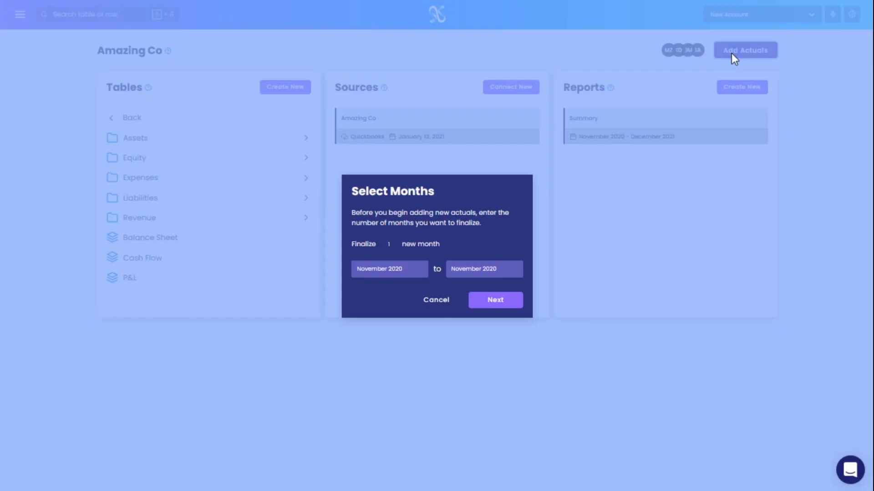
pyautogui.click(515, 268)
pyautogui.click(563, 367)
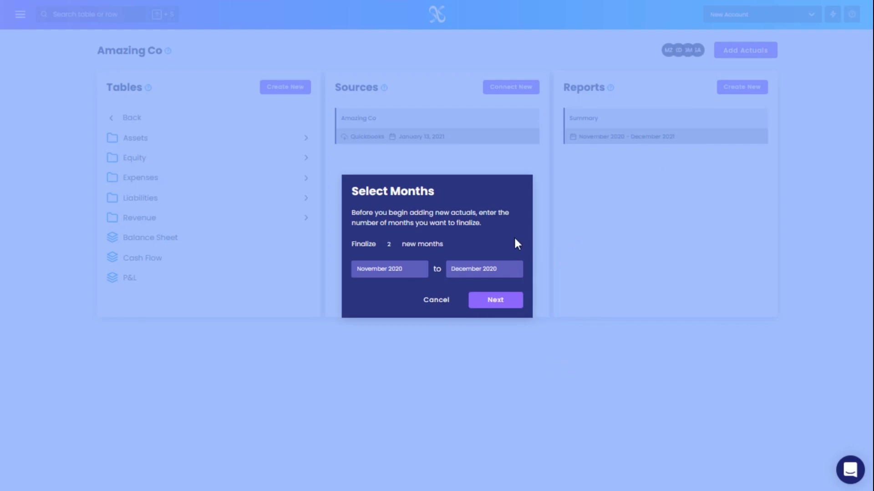
pyautogui.click(507, 299)
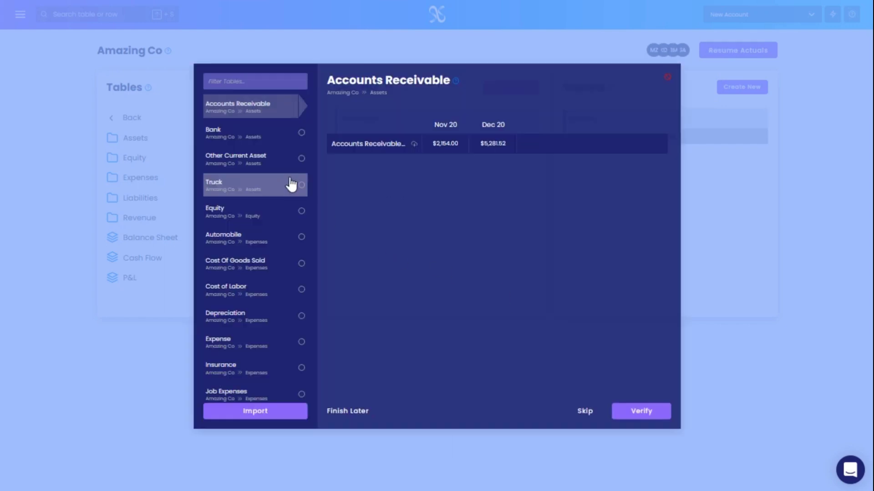
# - Verify the imported actuals for every table from Accounts Receivable through Other Income, and finalize them
pyautogui.click(641, 412)
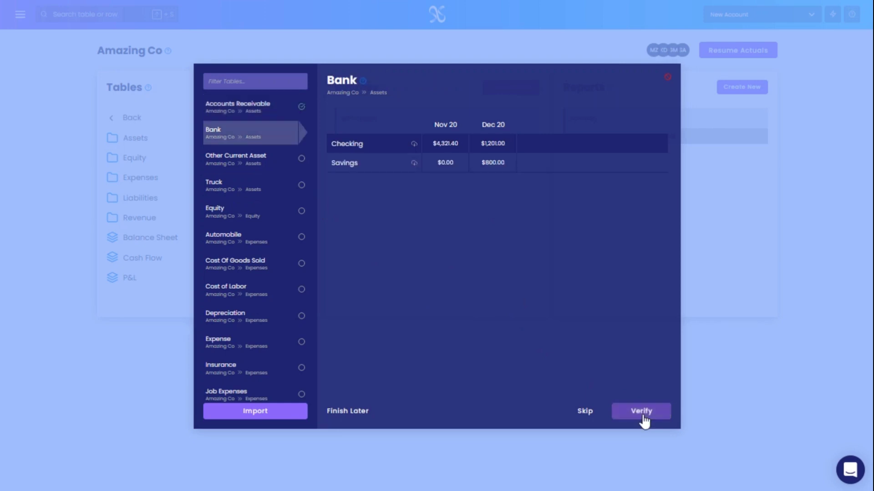
pyautogui.click(643, 417)
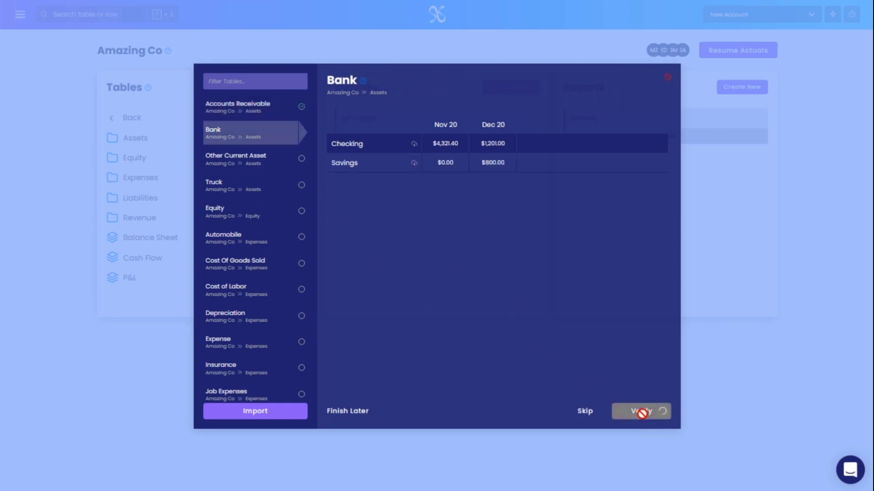
pyautogui.click(643, 416)
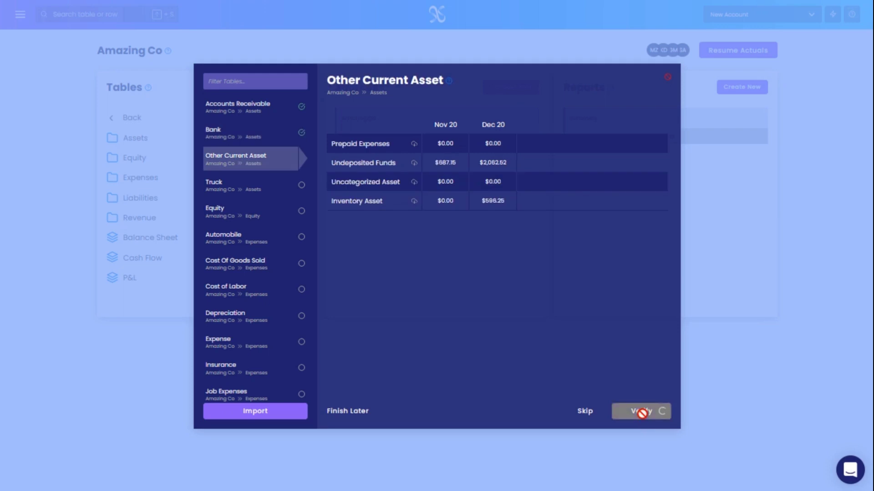
pyautogui.click(643, 415)
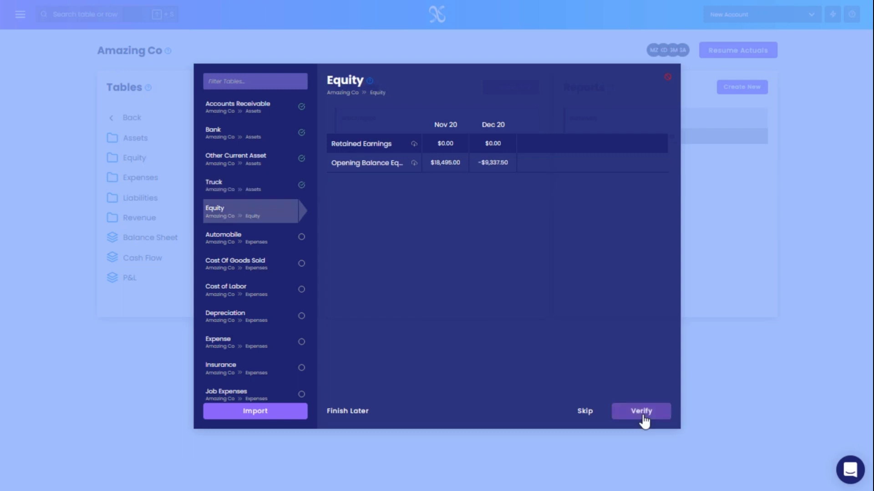
pyautogui.click(642, 415)
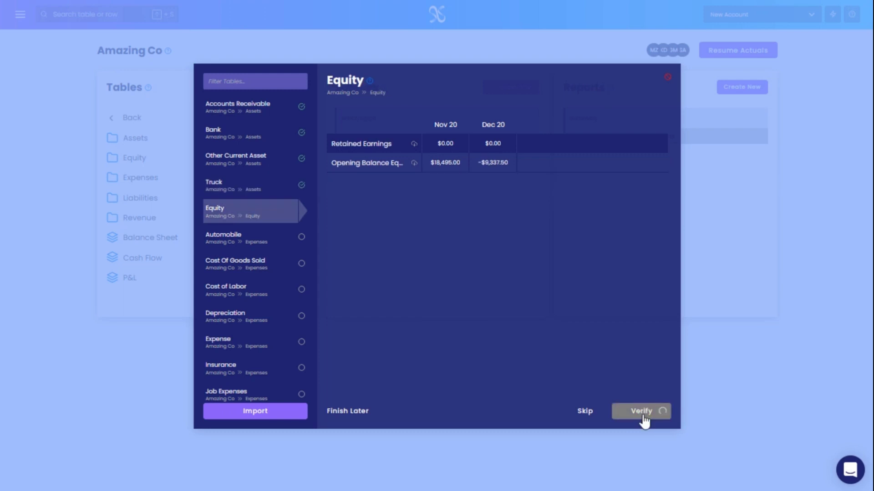
pyautogui.click(643, 414)
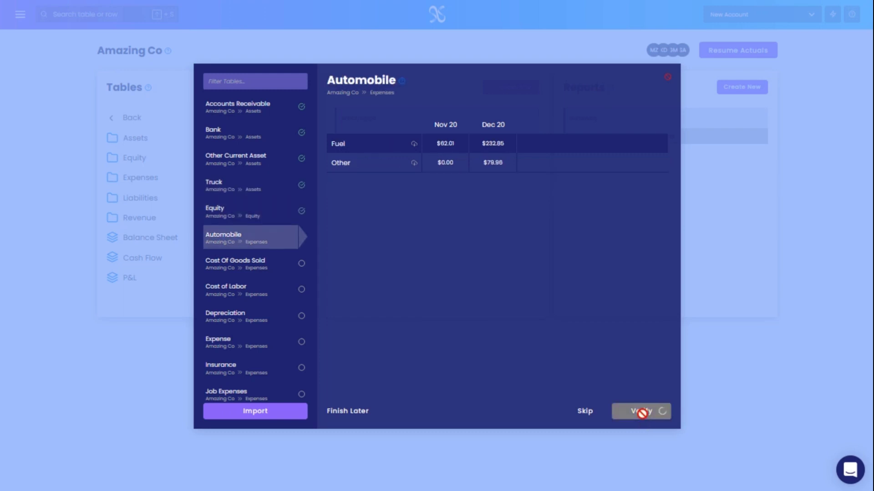
pyautogui.click(642, 414)
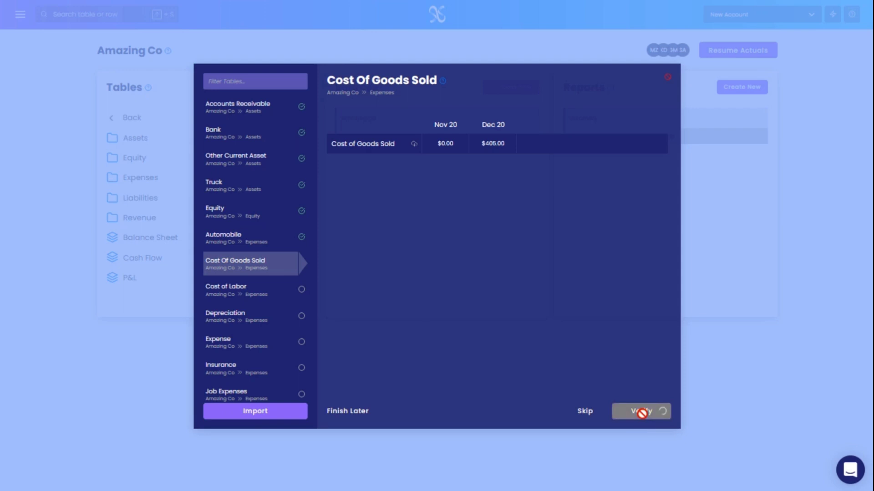
pyautogui.click(642, 414)
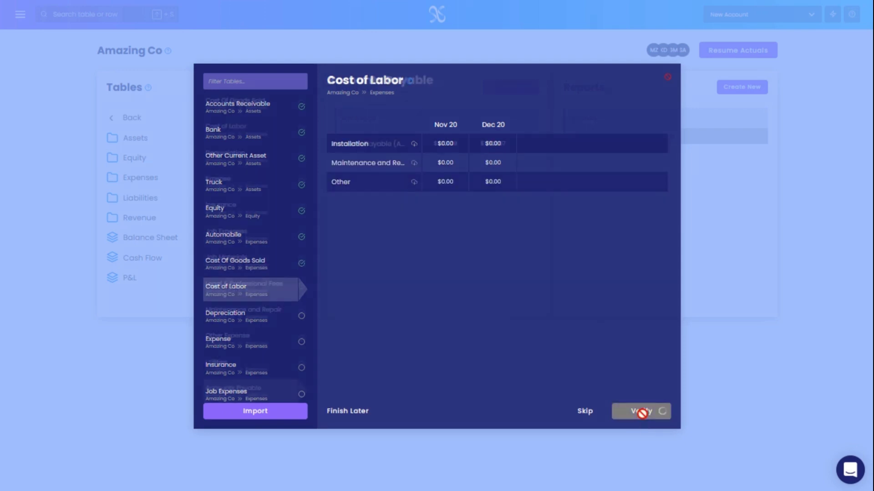
pyautogui.click(642, 414)
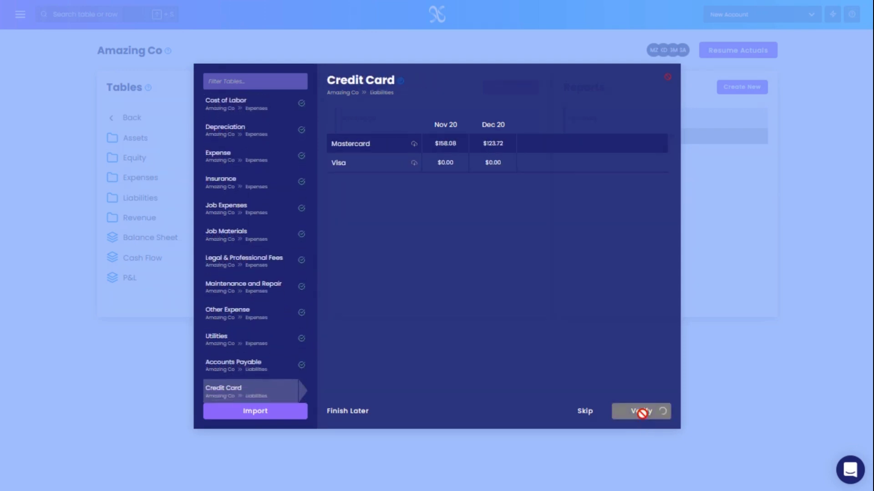
pyautogui.click(642, 413)
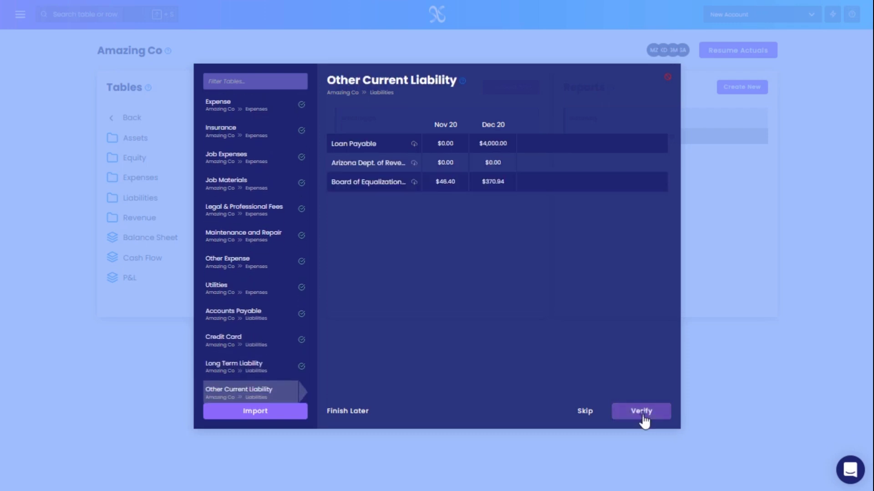
pyautogui.click(642, 414)
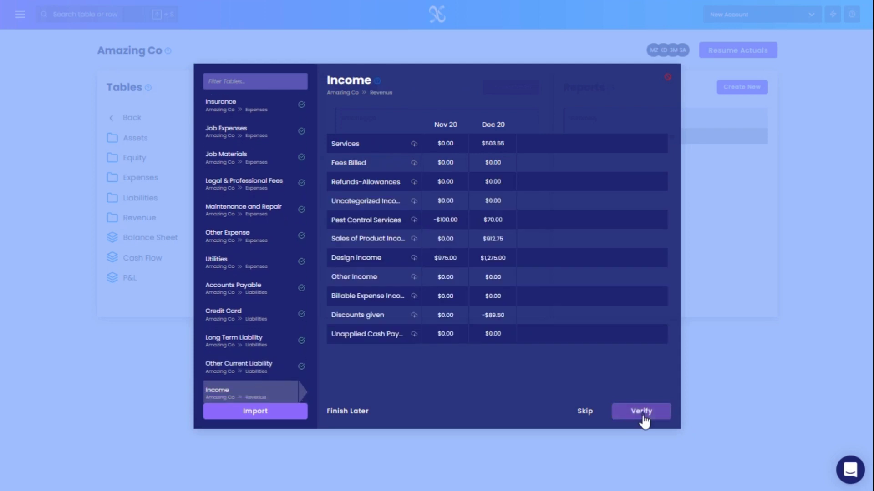
pyautogui.click(642, 414)
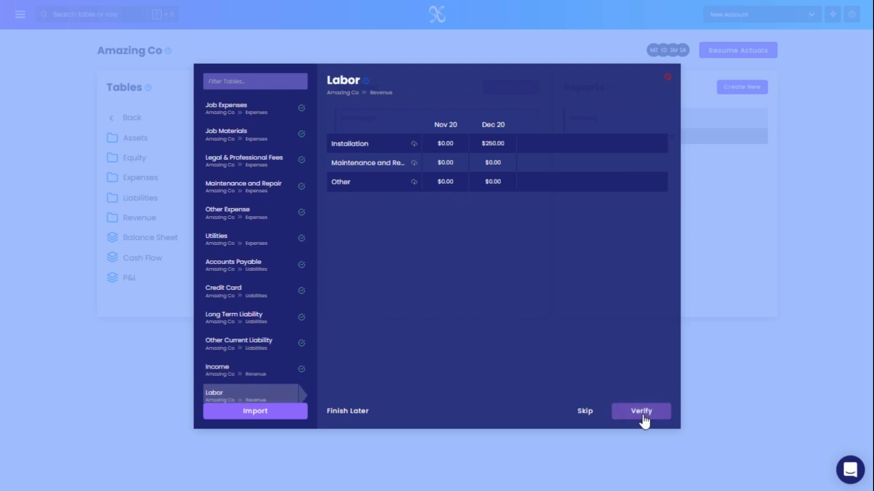
pyautogui.click(642, 414)
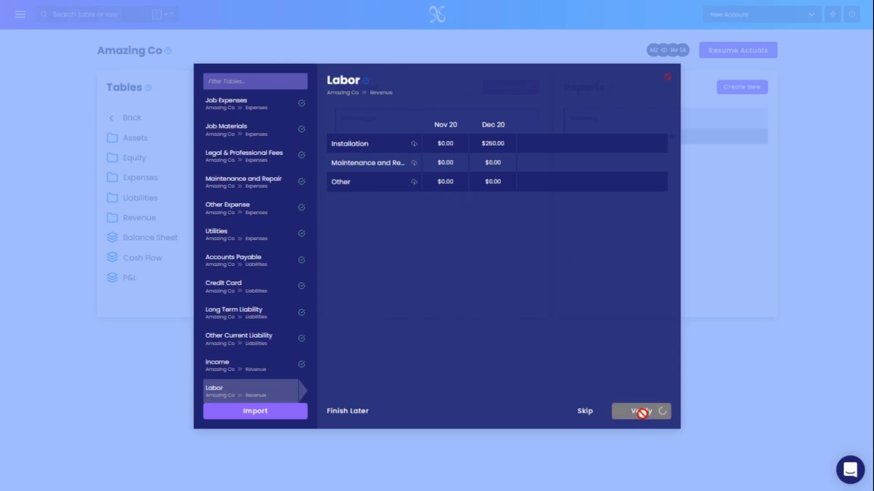
pyautogui.click(642, 414)
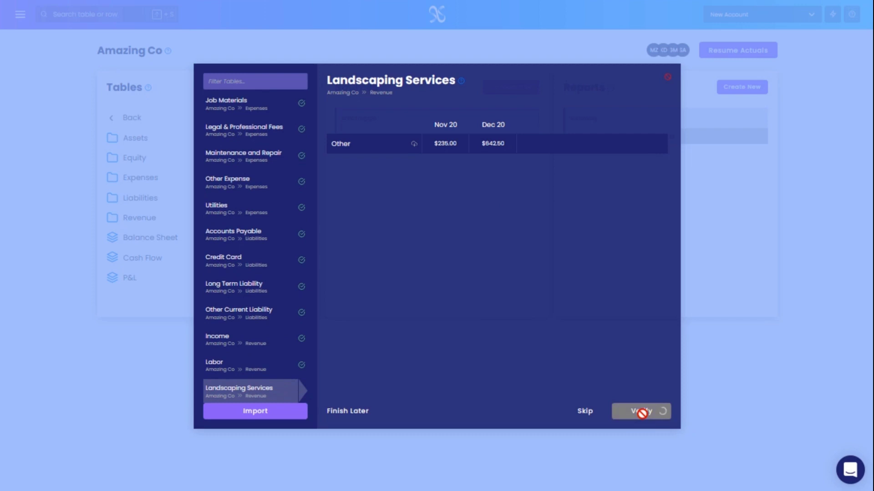
pyautogui.click(642, 413)
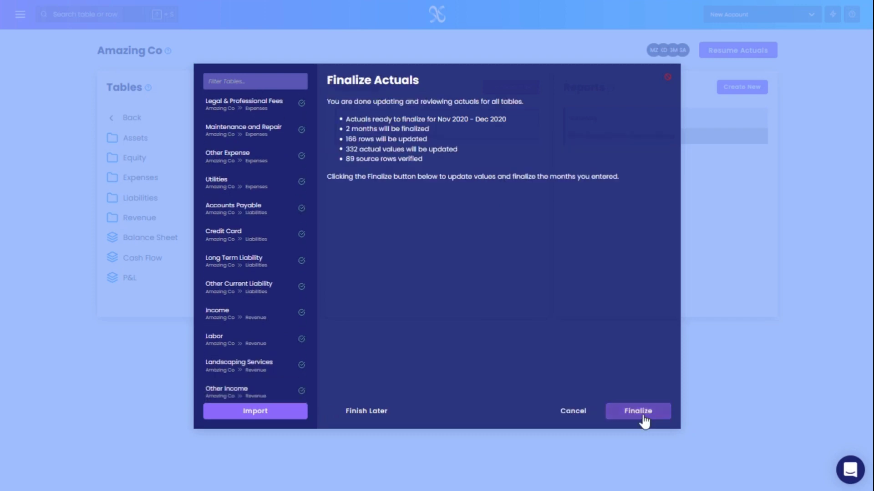
pyautogui.click(644, 413)
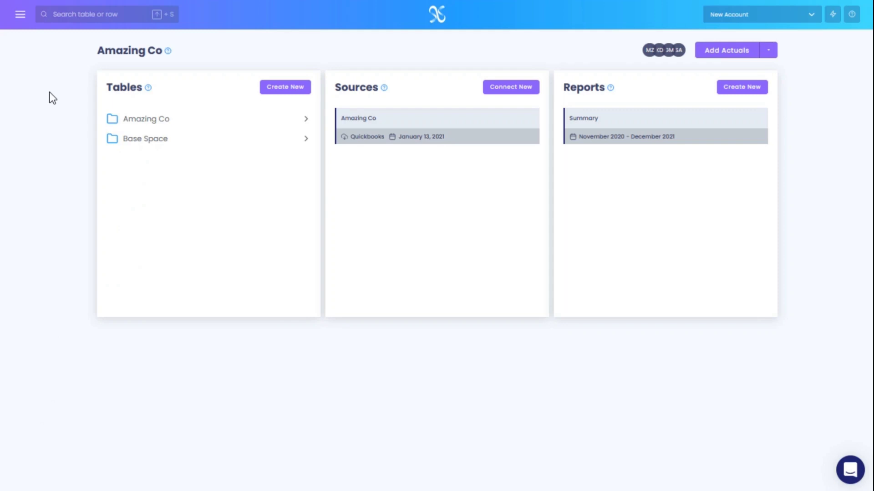
# - Open the Bank table in the Assets folder of the Amazing Co tables
pyautogui.click(204, 130)
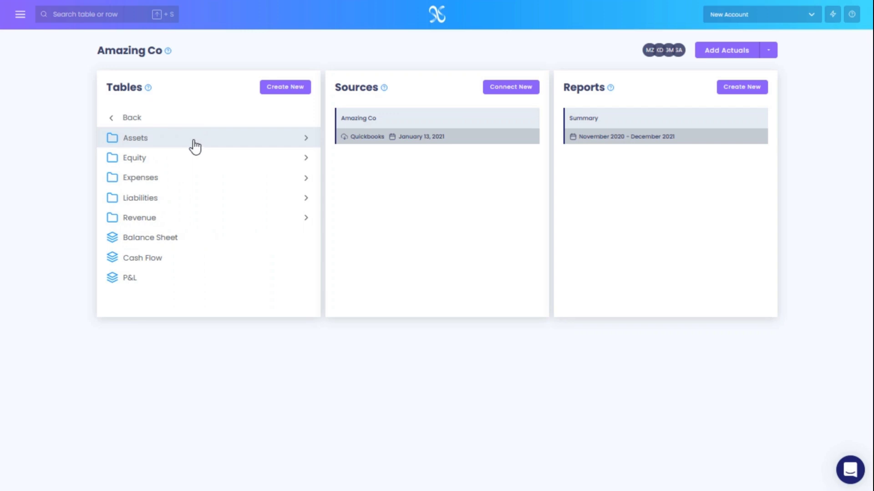
pyautogui.click(190, 142)
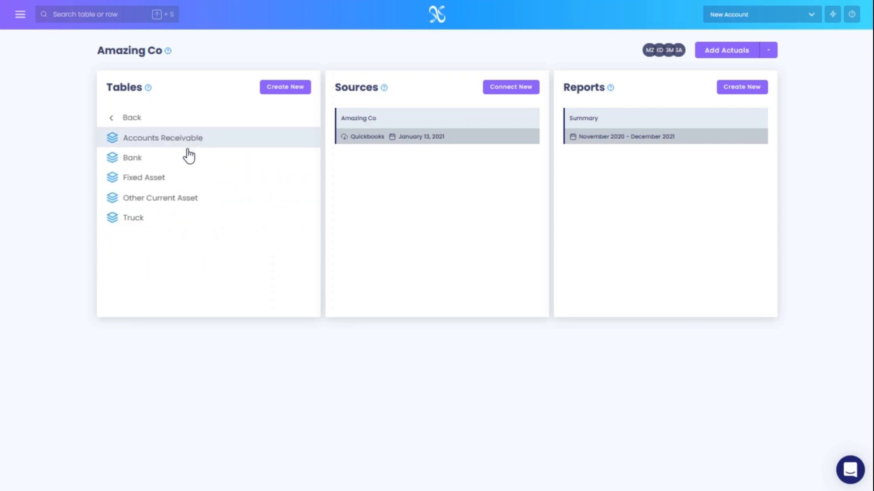
pyautogui.click(191, 157)
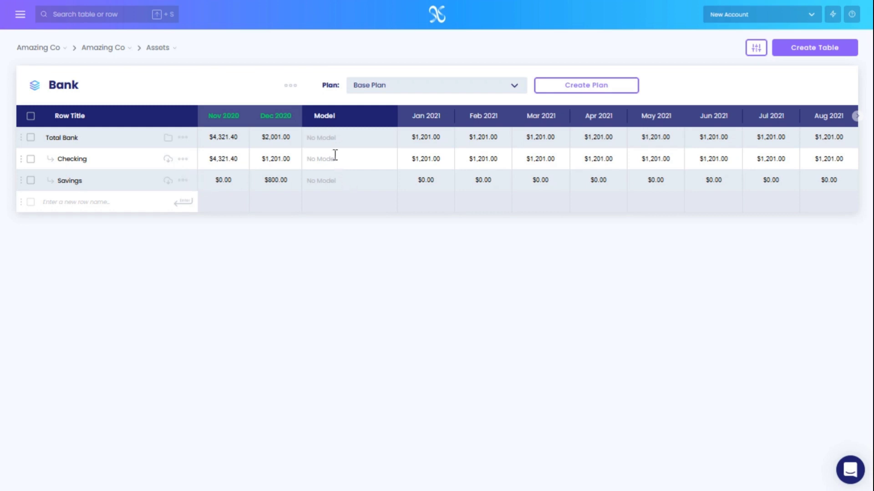
# - Add a Constant model named Constant to the Savings row, repeating the value from 1 month ago
pyautogui.click(354, 179)
pyautogui.click(386, 182)
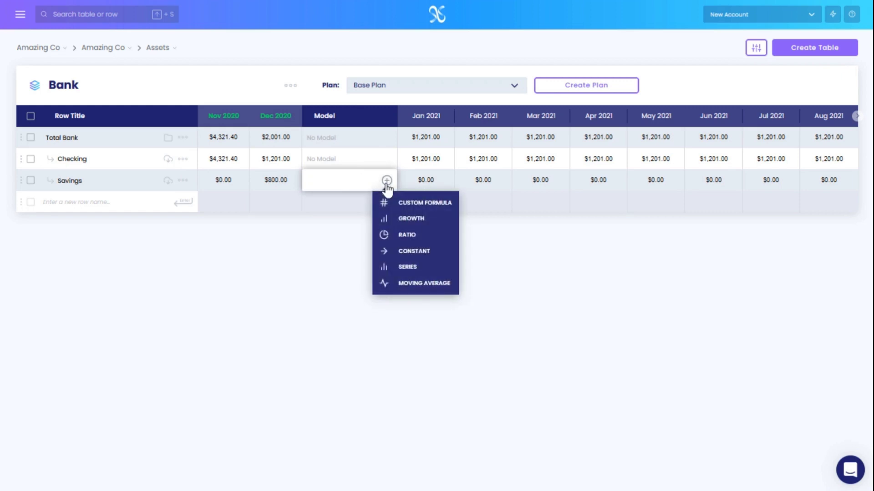
pyautogui.click(421, 249)
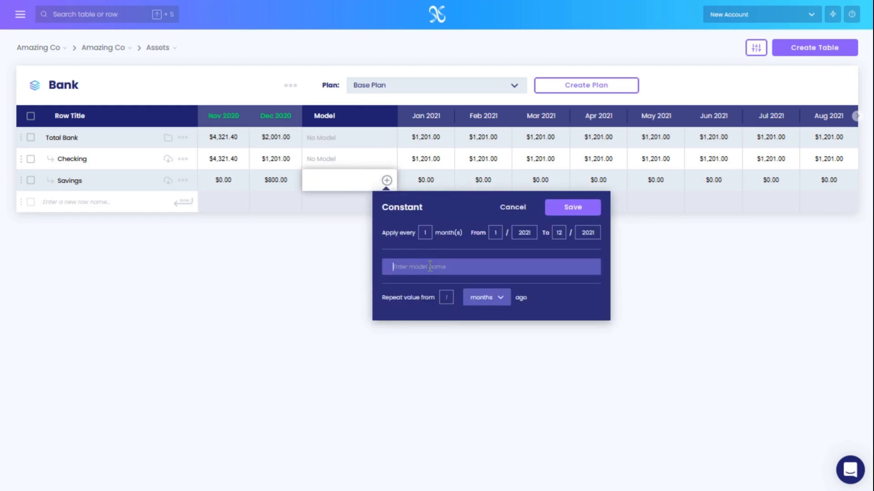
pyautogui.write('Constant')
pyautogui.write('1')
pyautogui.click(571, 209)
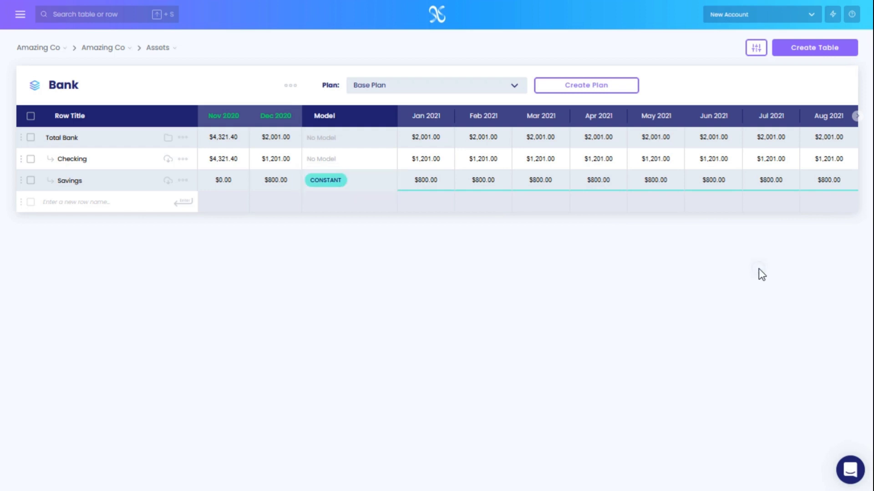
# - Start a Custom Formula model named Remaining Cash on the Checking row
pyautogui.click(359, 165)
pyautogui.click(387, 160)
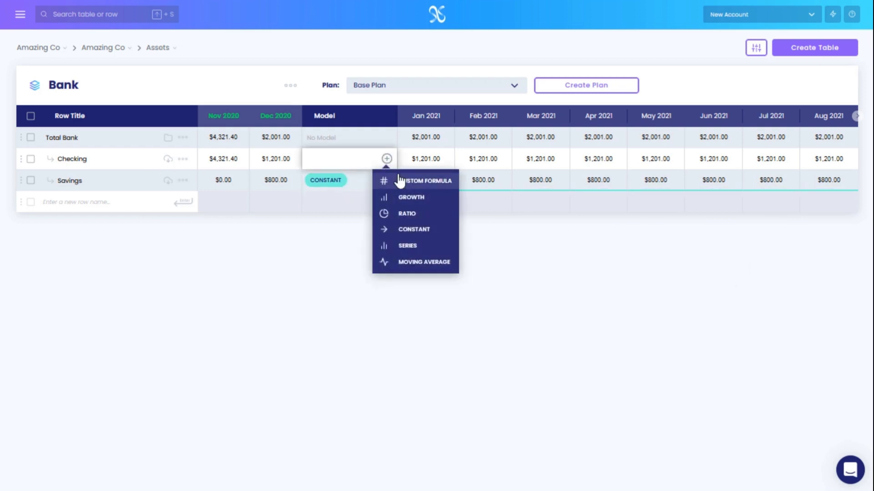
pyautogui.click(397, 178)
pyautogui.click(414, 245)
pyautogui.write('R')
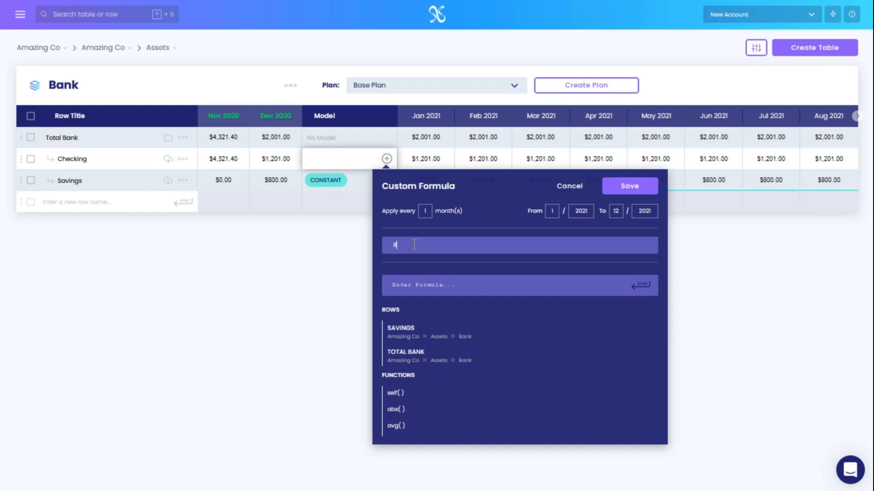
pyautogui.write('emaining Cash')
pyautogui.press('Tab')
# - Set the Remaining Cash formula to the Cash Flow table's Ending Cash row minus the Bank table's Savings row, and save the model
pyautogui.write('ending as')
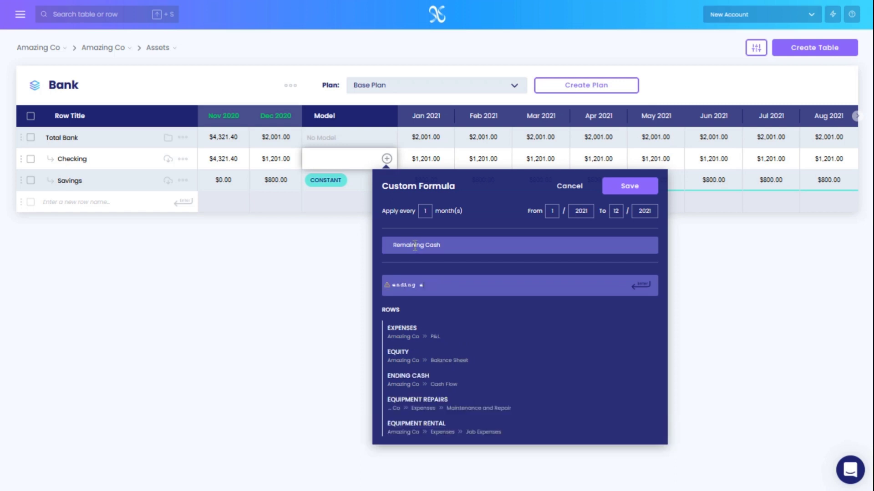
pyautogui.write('sh')
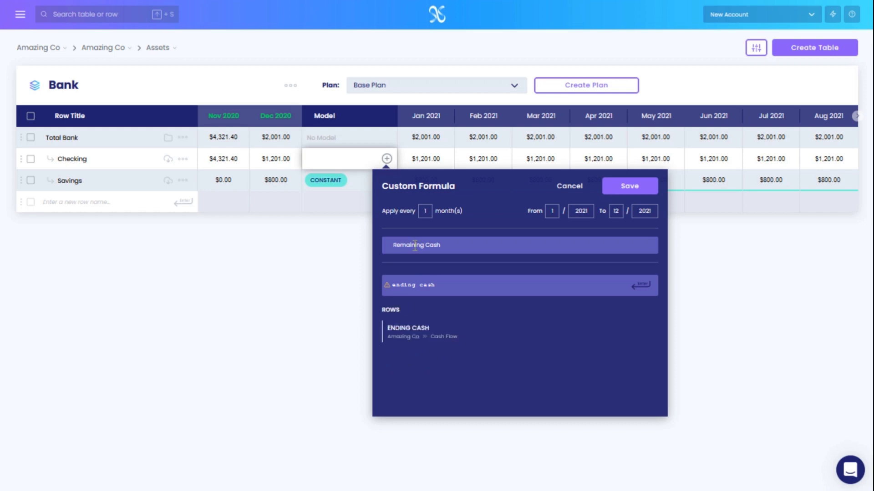
pyautogui.click(414, 336)
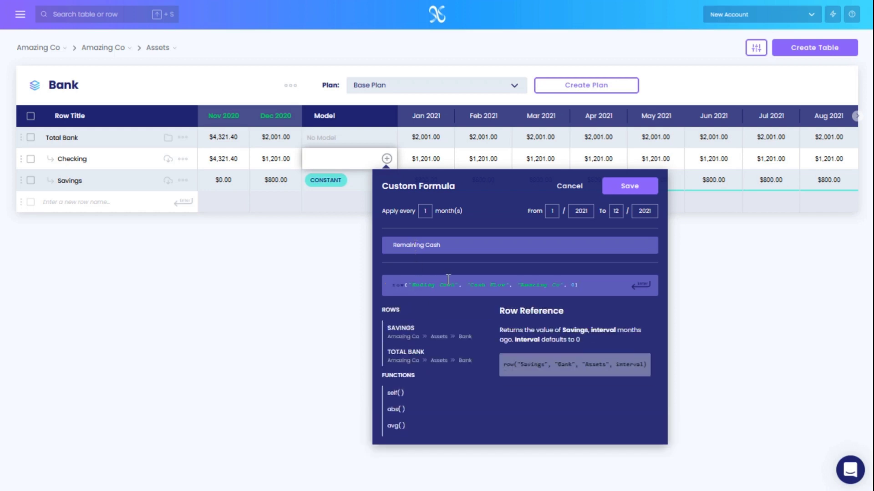
pyautogui.write('-savin')
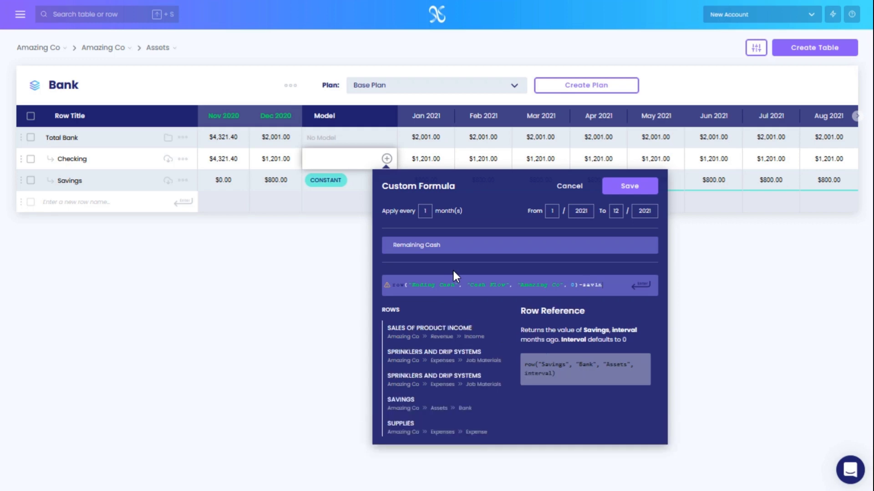
pyautogui.write('gs')
pyautogui.click(419, 330)
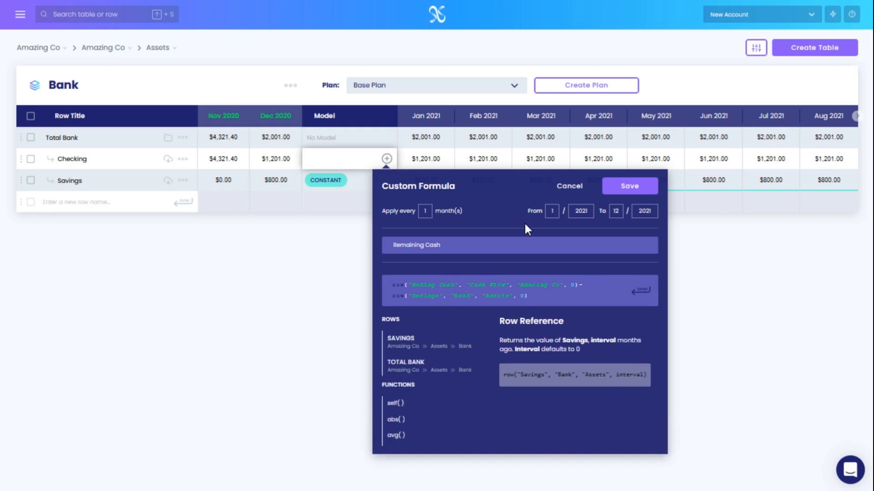
pyautogui.click(629, 187)
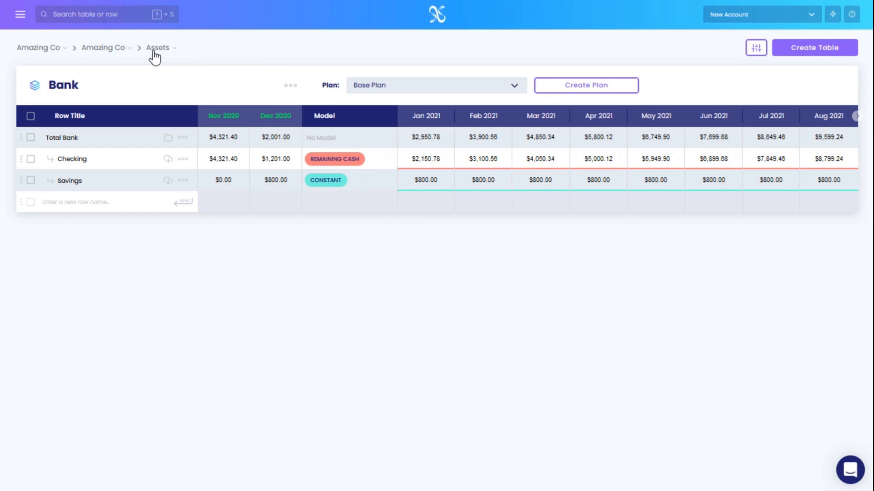
# - Open the Amazing Co Cash Flow table and review its rows from Operating Activities through Ending Cash
pyautogui.click(98, 48)
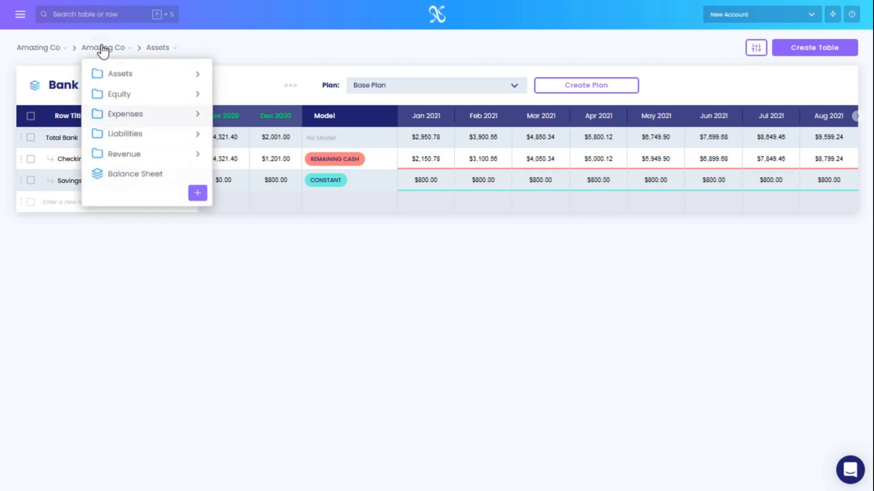
pyautogui.scroll(-2, 126, 117)
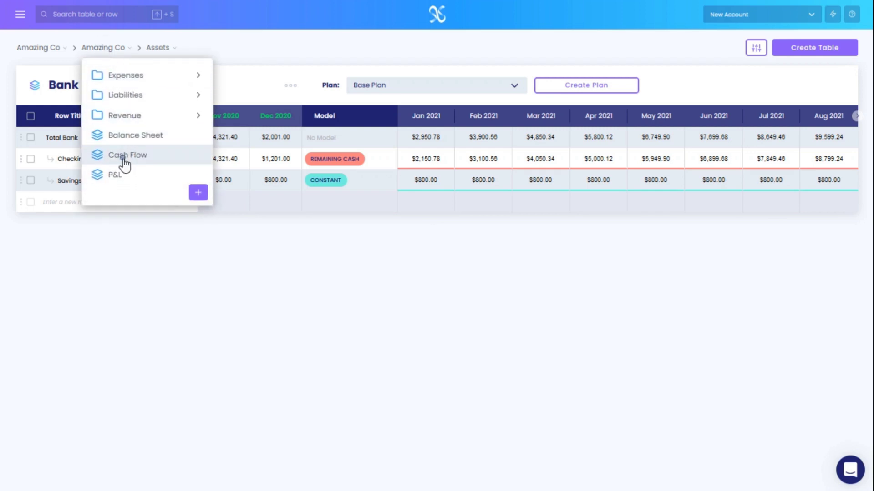
pyautogui.click(122, 156)
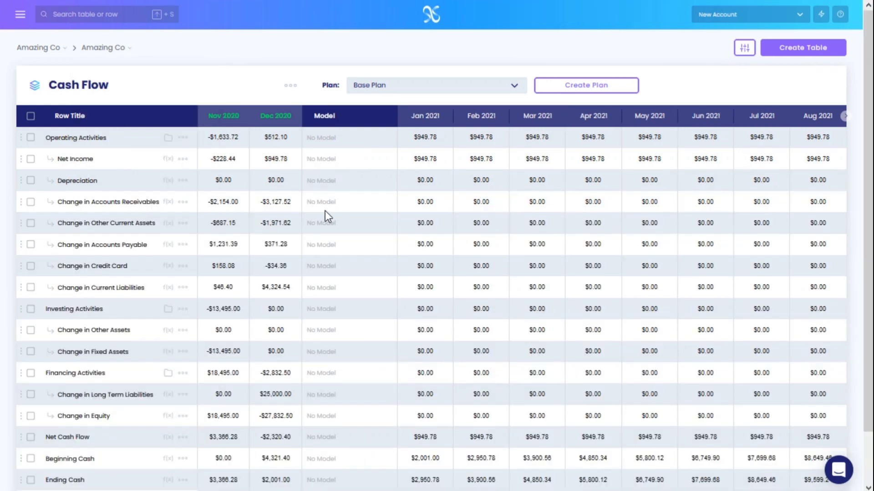
pyautogui.scroll(-2, 325, 211)
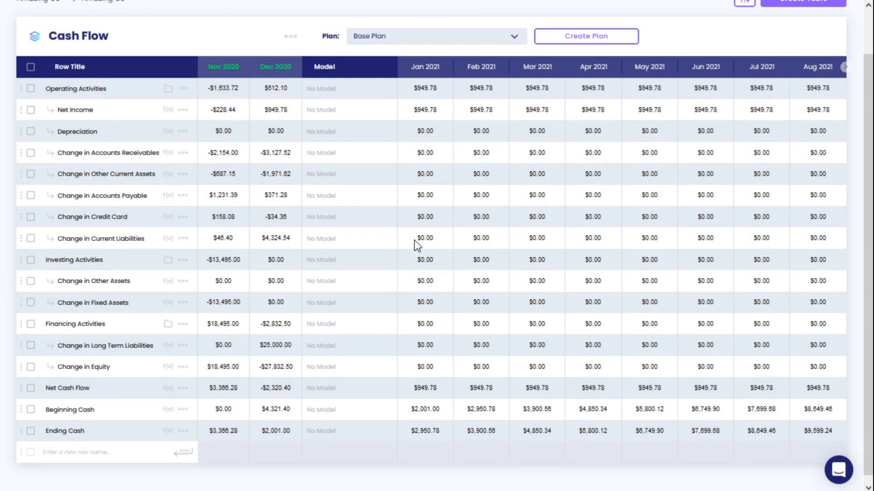
pyautogui.scroll(2, 414, 240)
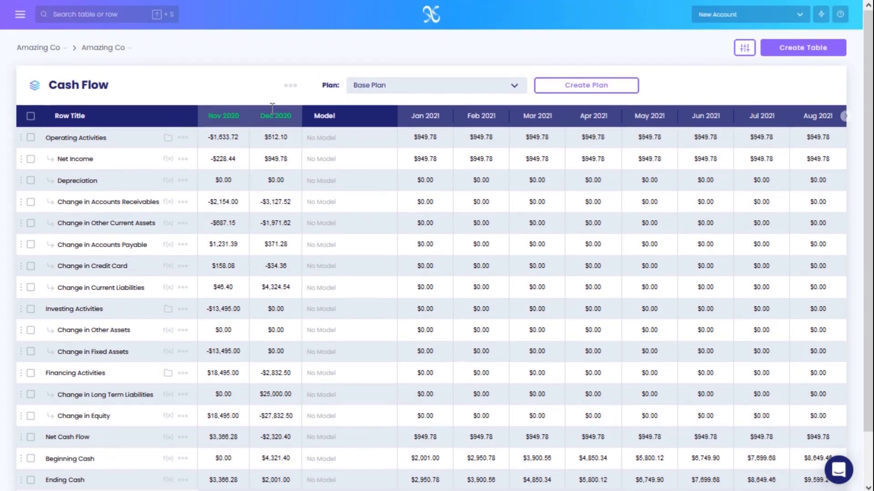
# - Open the Amazing Co P&L table and inspect the Gross Profit row's formula without changing it
pyautogui.click(104, 52)
pyautogui.scroll(-2, 132, 101)
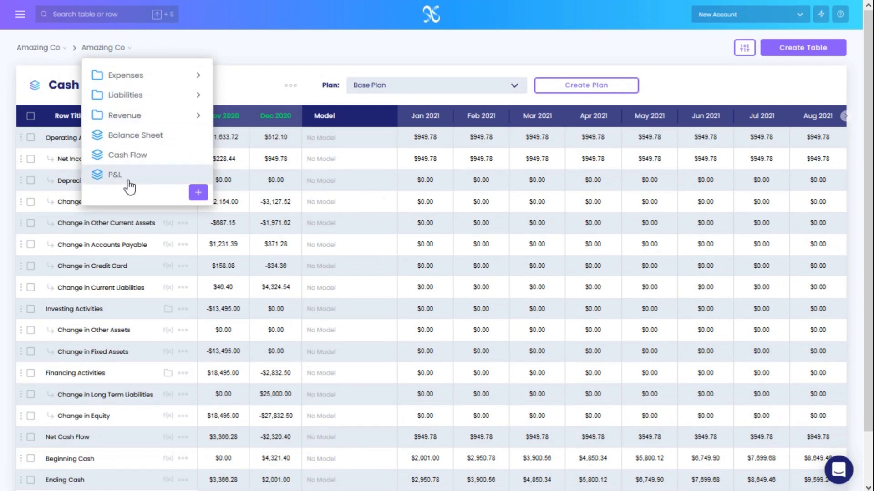
pyautogui.click(129, 184)
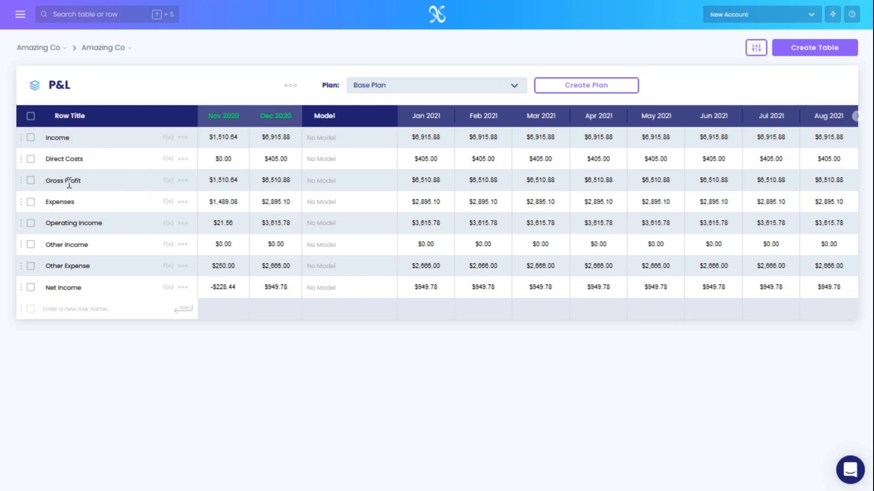
pyautogui.click(168, 181)
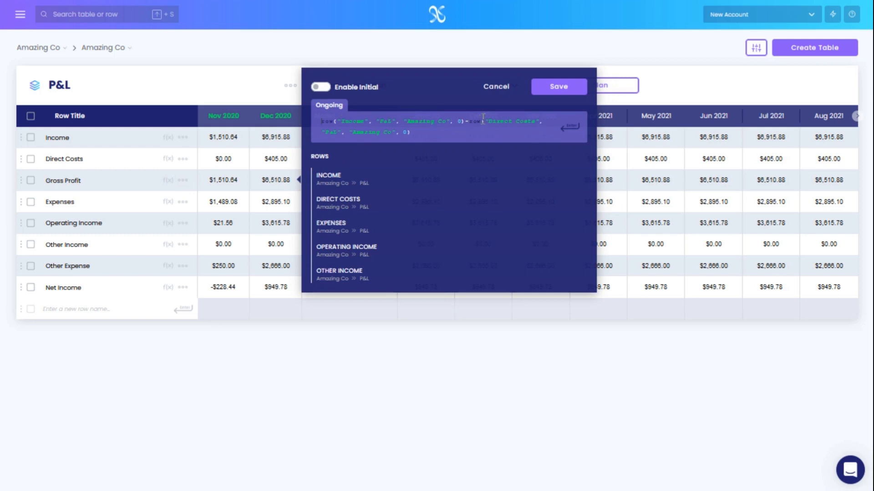
pyautogui.click(497, 90)
# - Rename the Income row of the P&L table to Revenue
pyautogui.click(114, 140)
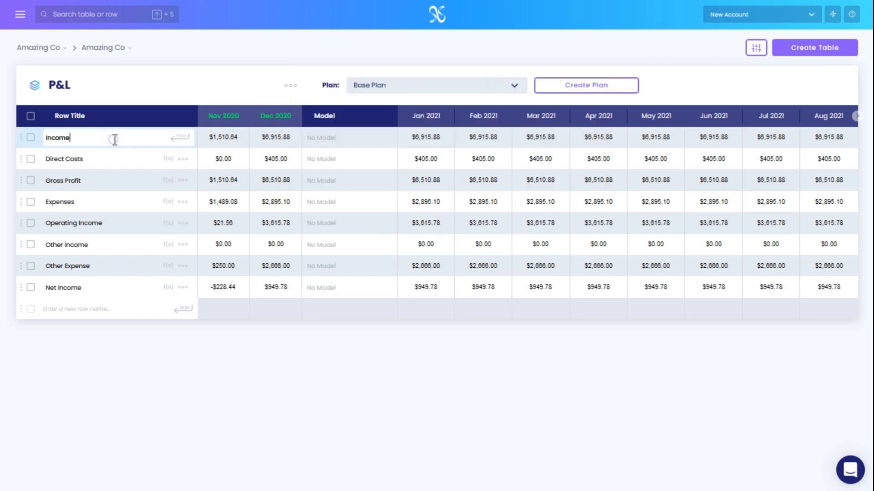
pyautogui.doubleClick(114, 139)
pyautogui.write('REvenue')
pyautogui.press('Home')
pyautogui.press('Right')
pyautogui.hotkey('shift', 'Right')
pyautogui.write('e')
pyautogui.press('Return')
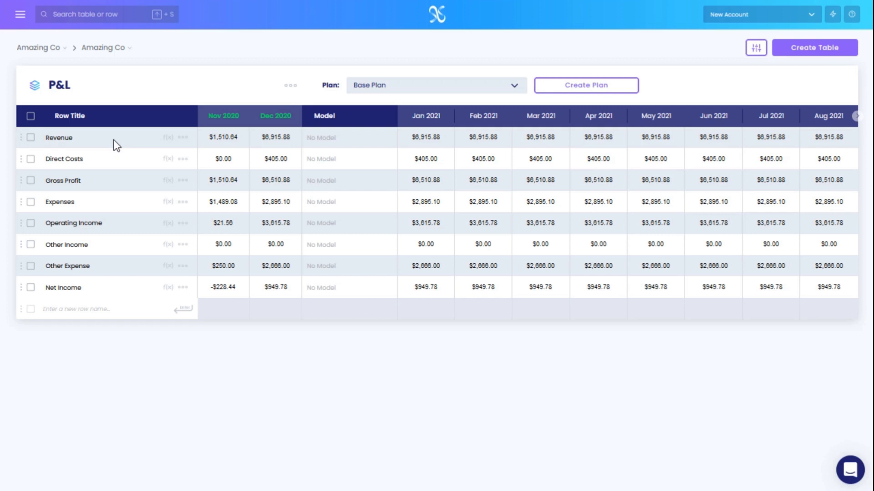
# - Inspect the Revenue row's formula without changing it, and open the Income table in the Revenue folder
pyautogui.click(168, 137)
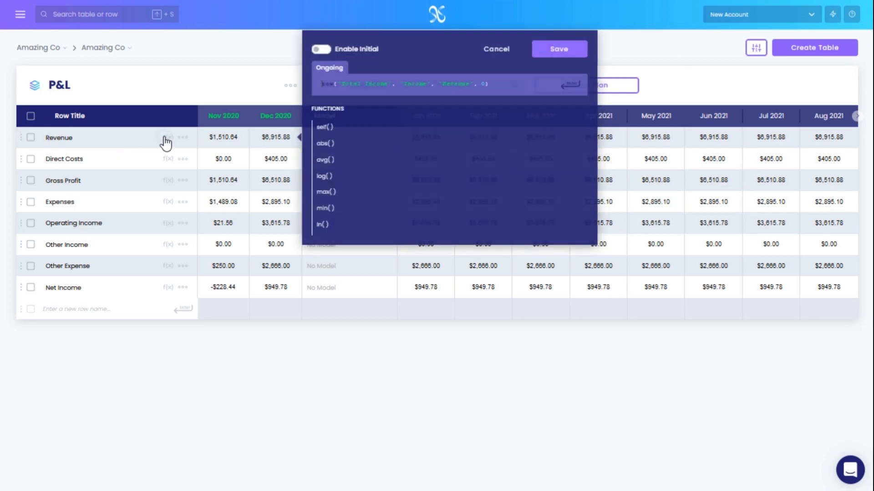
pyautogui.click(494, 49)
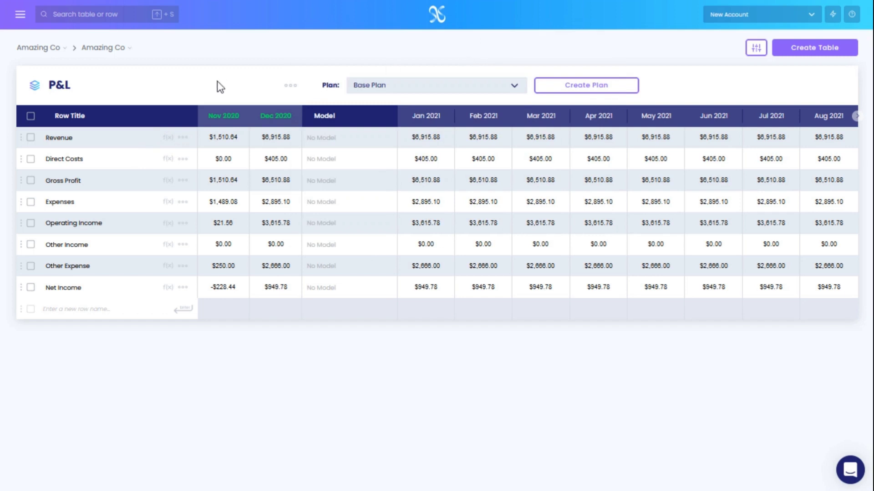
pyautogui.click(118, 49)
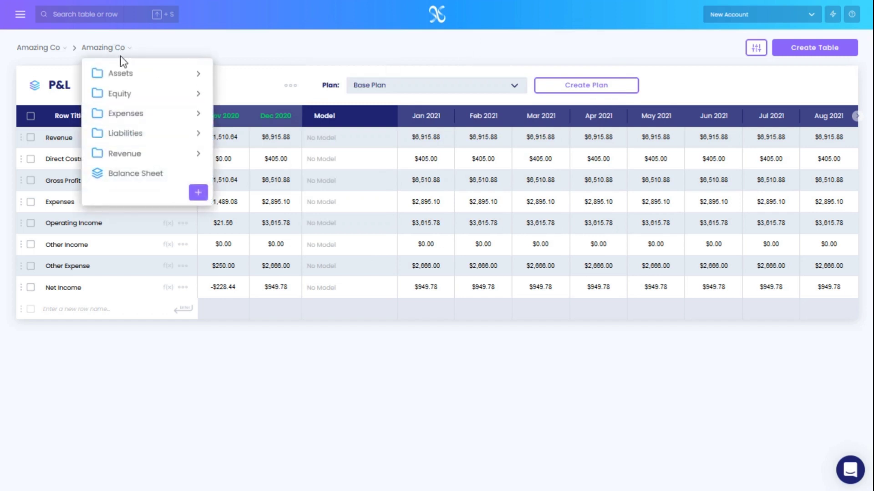
pyautogui.click(142, 154)
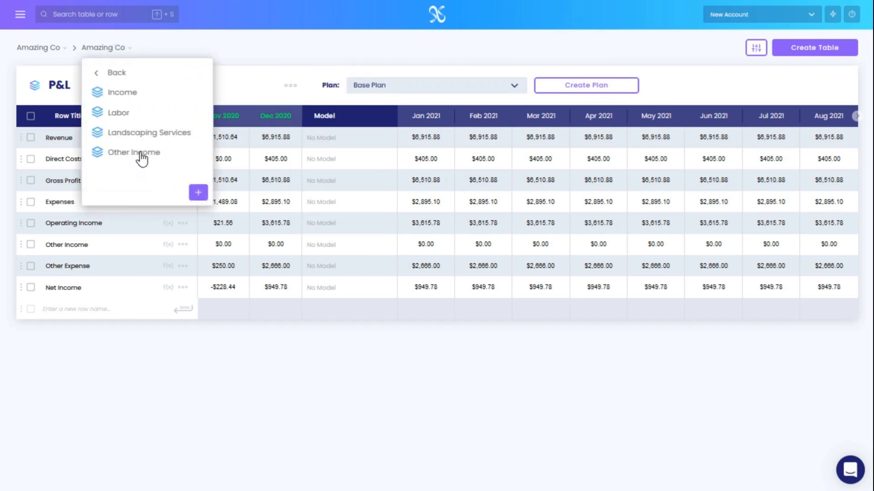
pyautogui.click(131, 93)
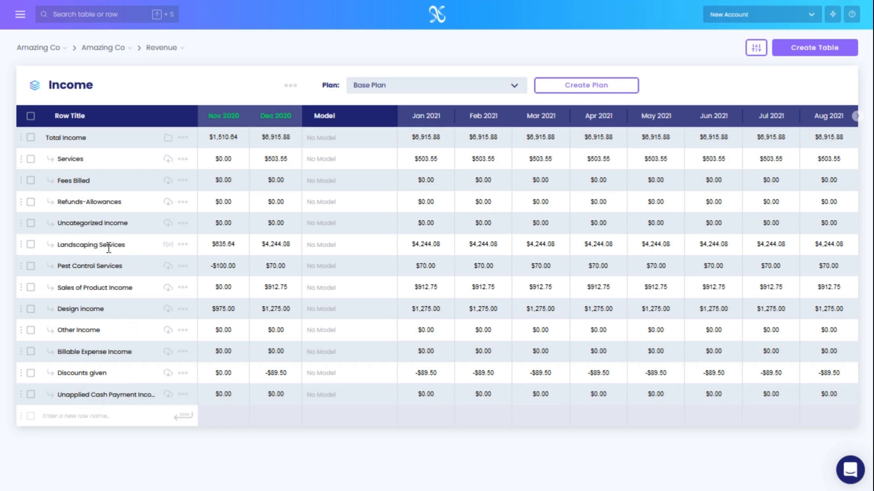
# - Check the data sources of the Income table's rows, including the Landscaping Services row's formula, without changing anything
pyautogui.moveTo(168, 225)
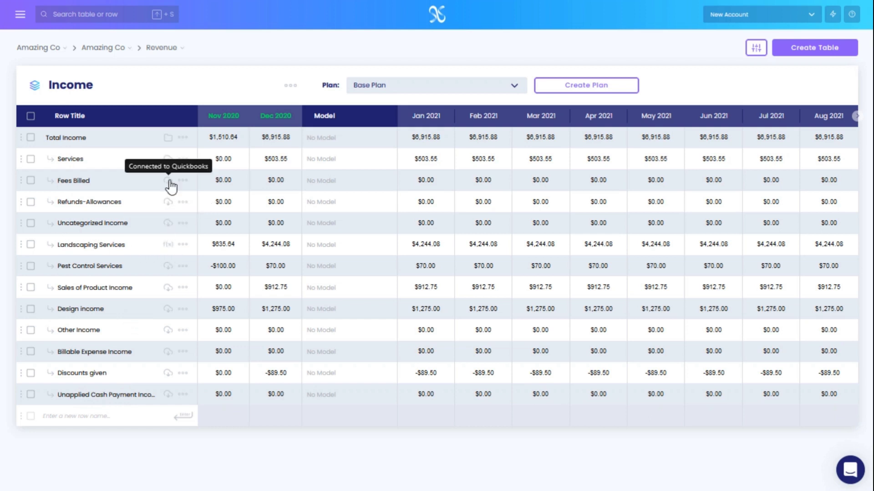
pyautogui.click(168, 248)
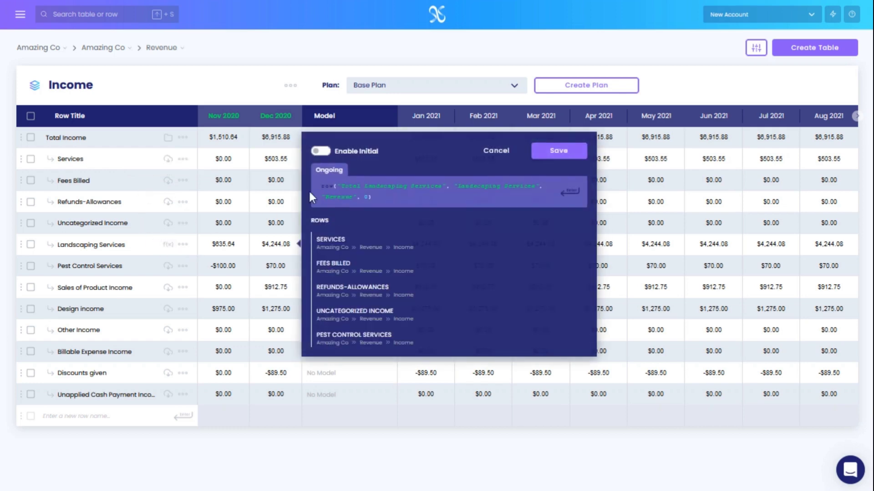
pyautogui.click(501, 152)
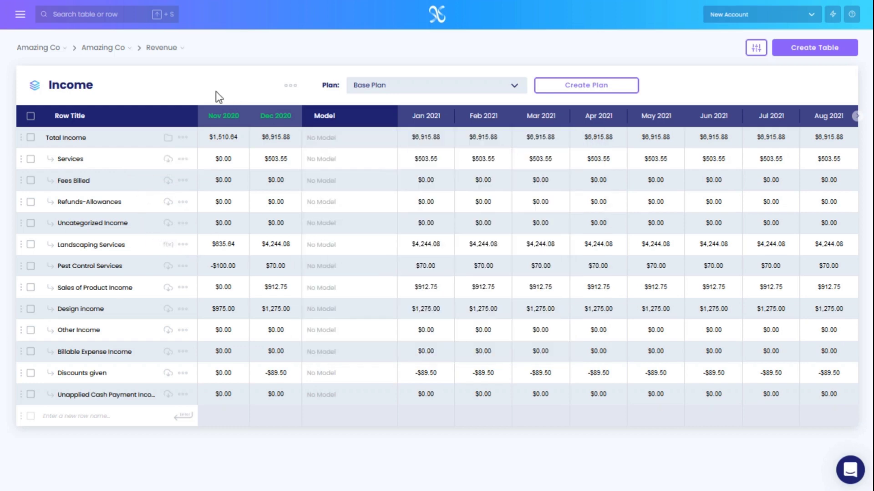
# - View the Landscaping Services table in the Revenue folder, and open the Labor table in the same folder
pyautogui.click(172, 53)
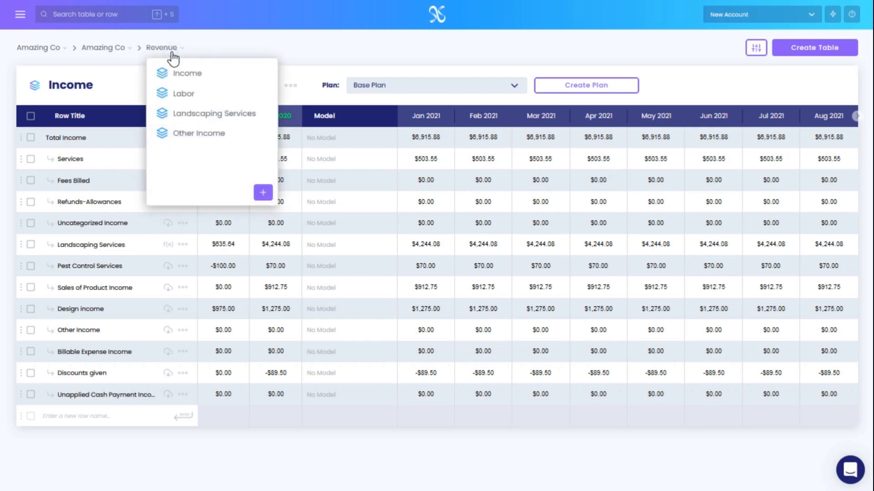
pyautogui.click(215, 114)
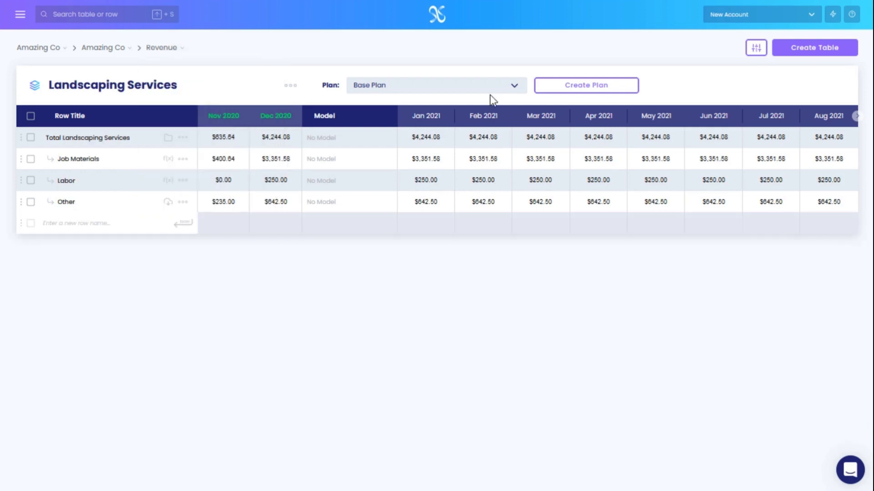
pyautogui.click(172, 49)
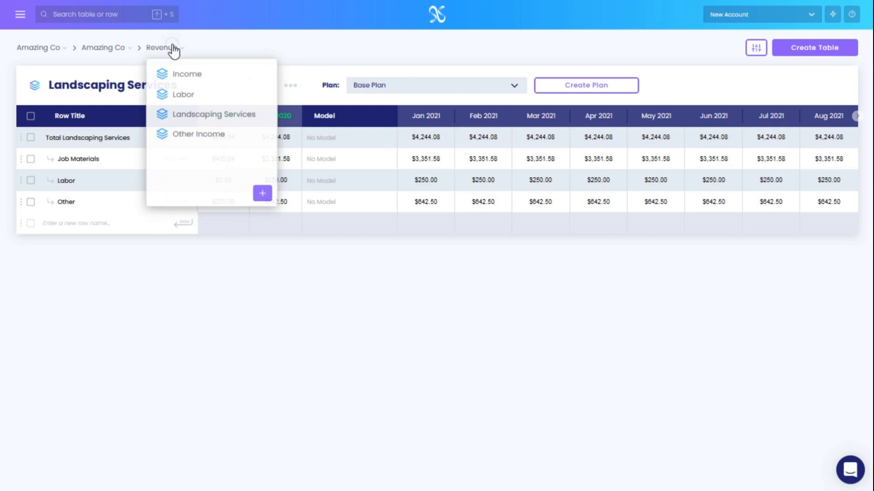
pyautogui.click(183, 95)
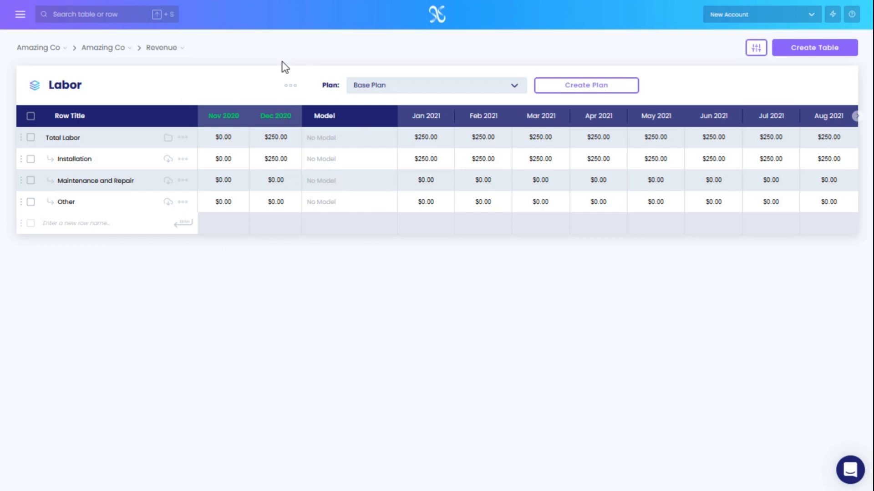
# - Add a Growth model named Grow 10% pm to the Installation row, growing 10% per month with the end month set to 4/2021
pyautogui.click(330, 162)
pyautogui.click(386, 160)
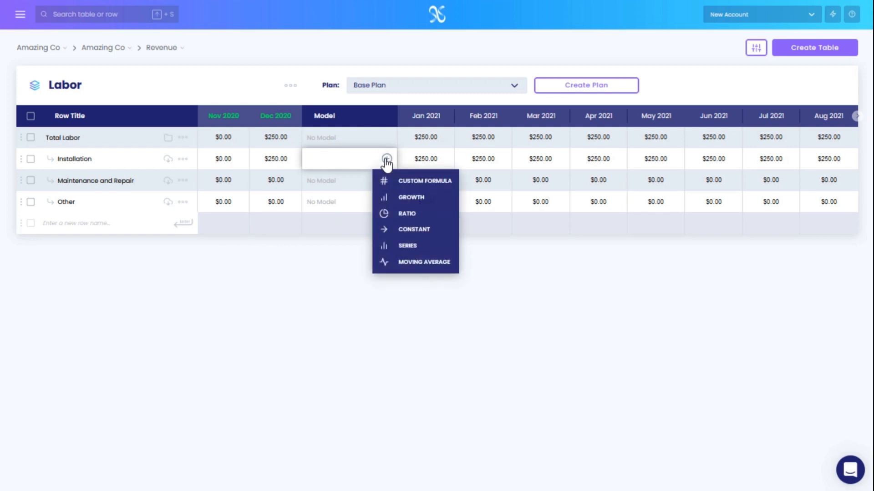
pyautogui.click(409, 198)
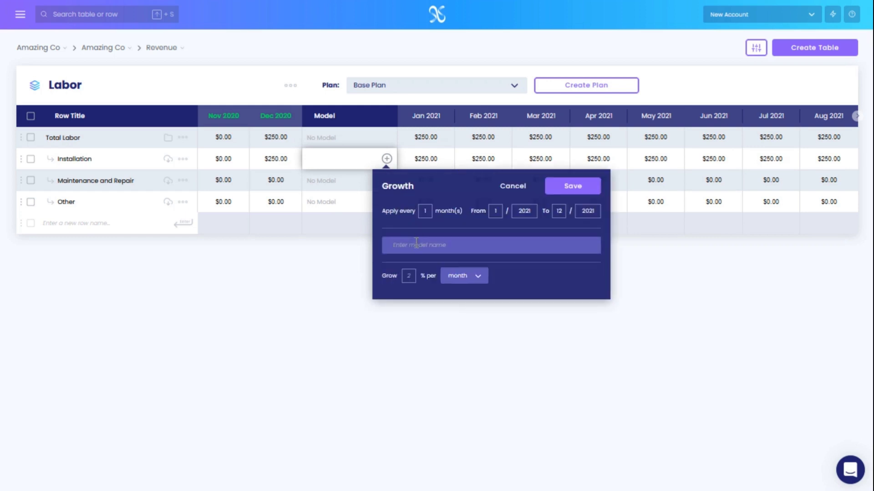
pyautogui.write('Grow')
pyautogui.write(' 10%')
pyautogui.write(' pm')
pyautogui.write('10')
pyautogui.doubleClick(558, 211)
pyautogui.write('4')
pyautogui.click(576, 187)
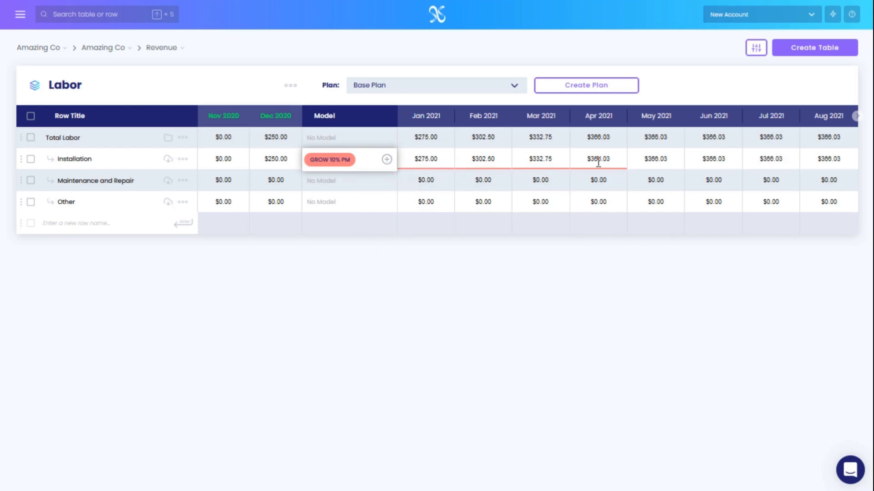
# - Add a Custom Formula model named Add $50 per month to the Installation row with the formula self(1)+50, from 5/2021 to 12/2021
pyautogui.click(387, 160)
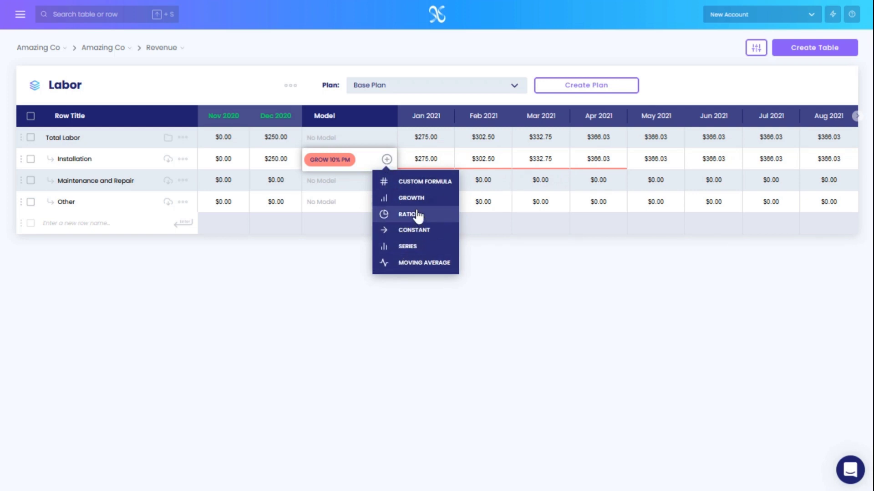
pyautogui.click(418, 185)
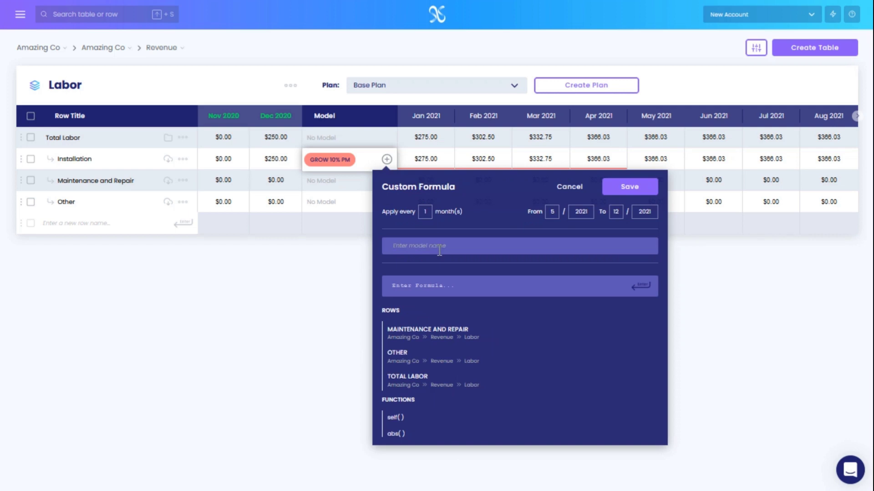
pyautogui.write('Grow $50 per month')
pyautogui.doubleClick(395, 246)
pyautogui.write('Add')
pyautogui.press('Tab')
pyautogui.write('self(1')
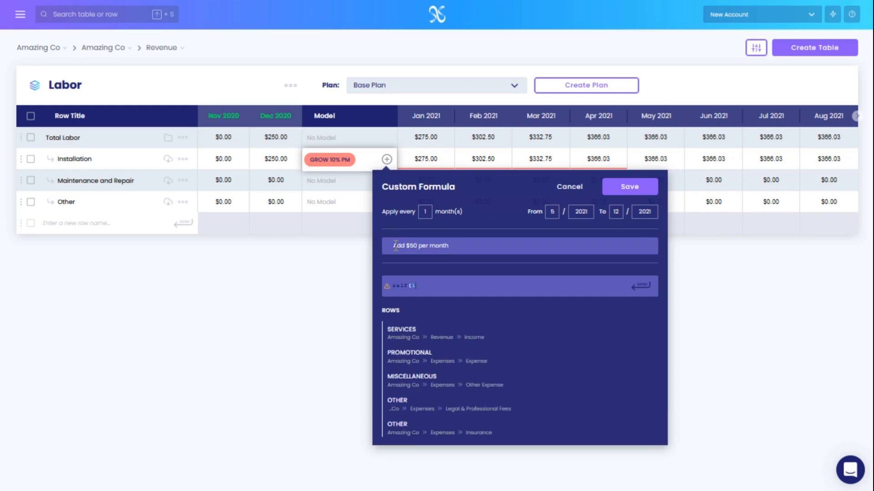
pyautogui.write(')+50')
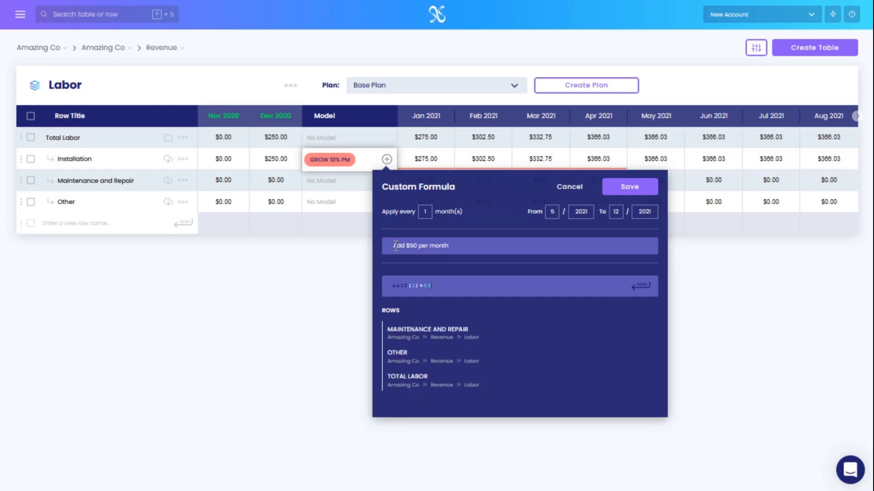
pyautogui.click(645, 187)
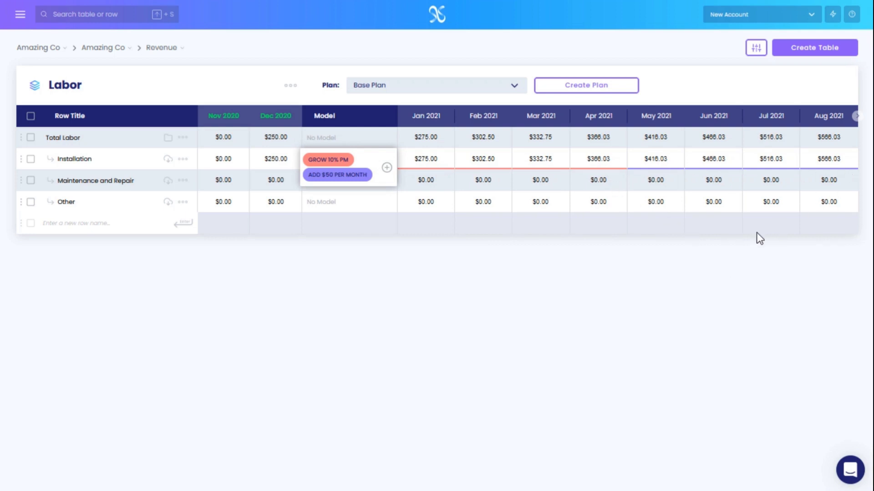
pyautogui.click(527, 268)
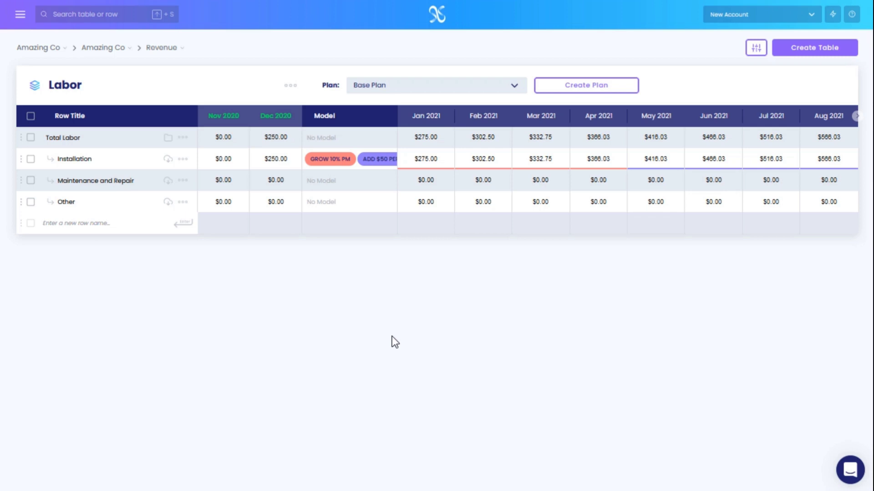
# - Add two new rows named Repair Hours and Hourly Rate to the Labor table
pyautogui.write('R')
pyautogui.press('BackSpace')
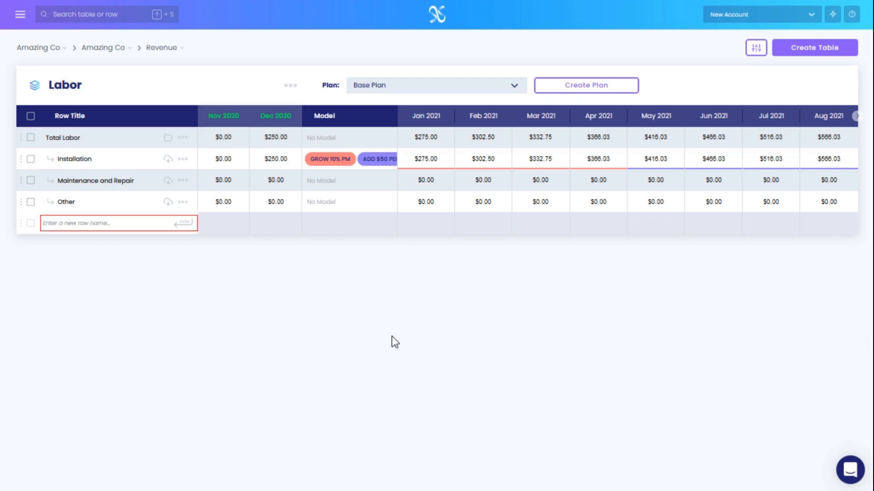
pyautogui.write('Repa')
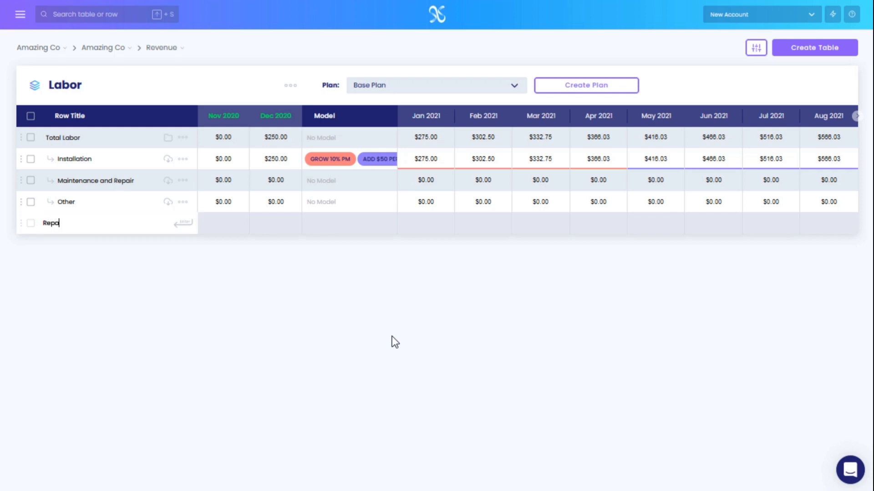
pyautogui.write('ir Hours')
pyautogui.press('Return')
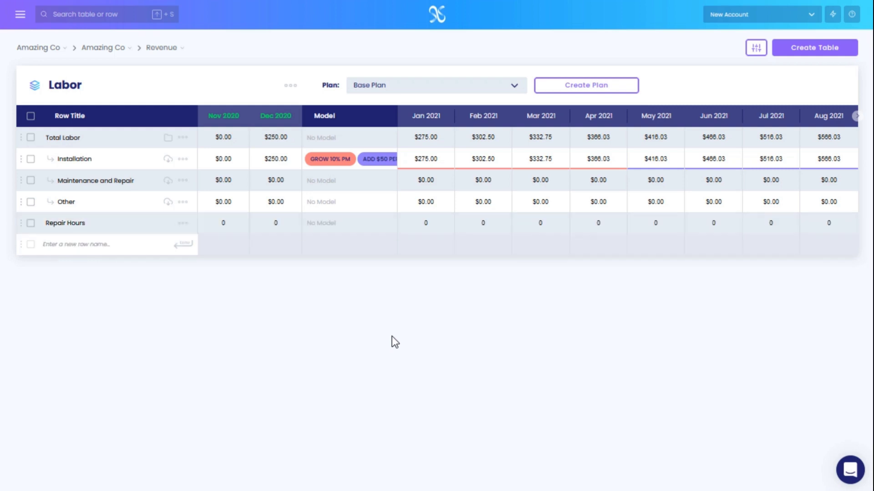
pyautogui.write('Hourly Rate')
pyautogui.press('Return')
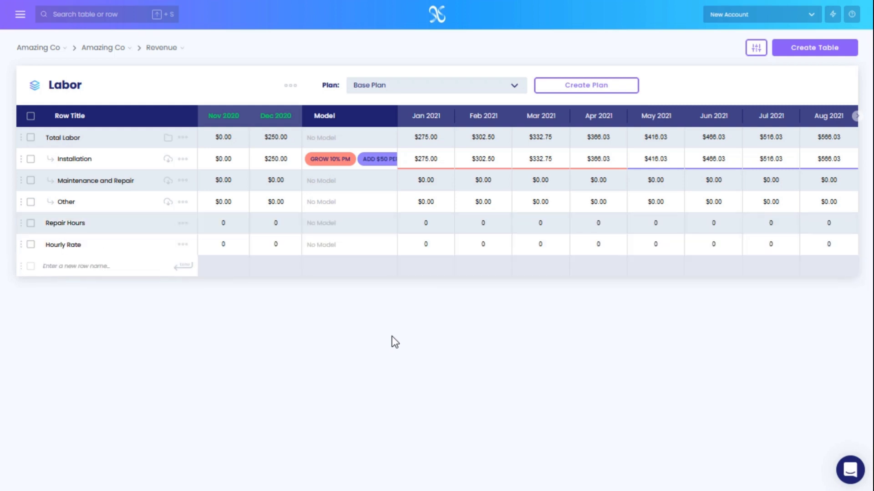
# - Format the Hourly Rate row as dollar currency and the Repair Hours row as a plain number
pyautogui.click(182, 244)
pyautogui.click(281, 247)
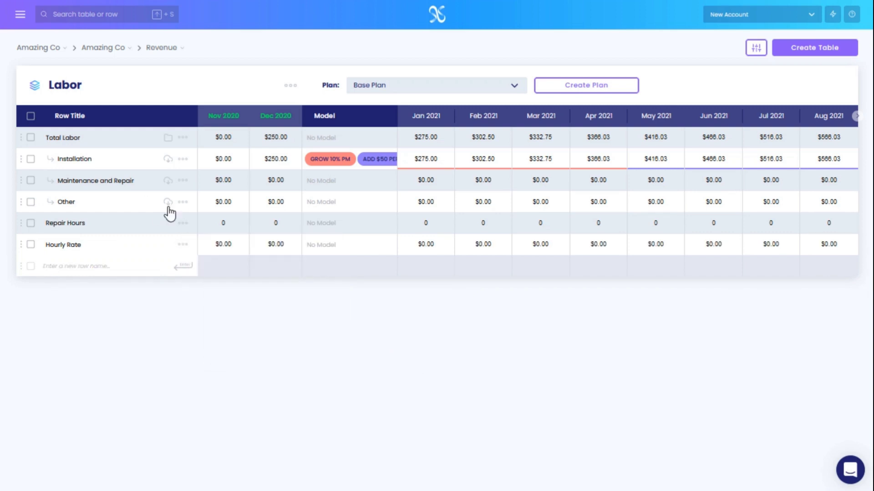
pyautogui.click(183, 223)
pyautogui.click(265, 244)
# - Add a Series model named Expected repairs to the Repair Hours row, ending 3/2021, with 100, 120 and 140 for January to March
pyautogui.moveTo(353, 222)
pyautogui.click(386, 223)
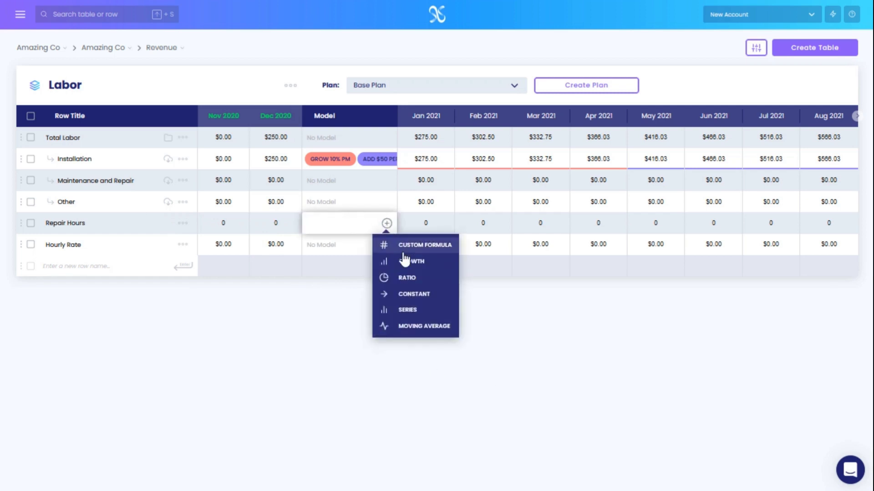
pyautogui.click(410, 277)
pyautogui.click(559, 275)
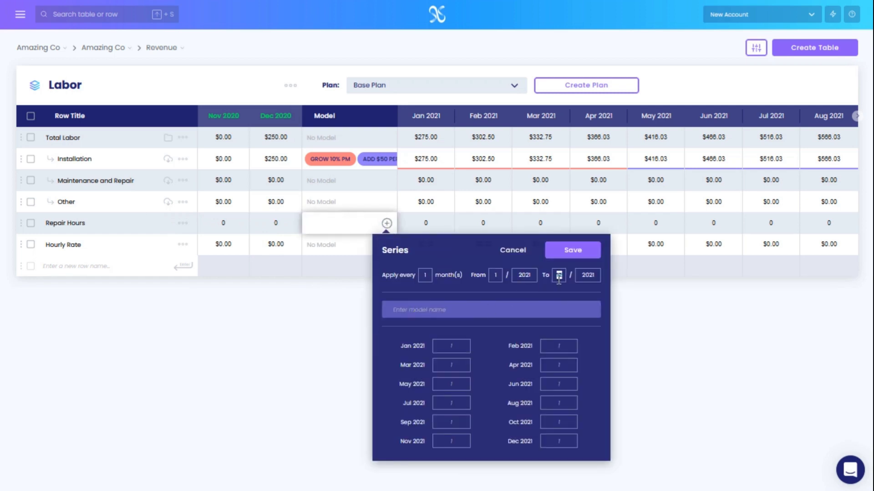
pyautogui.write('3')
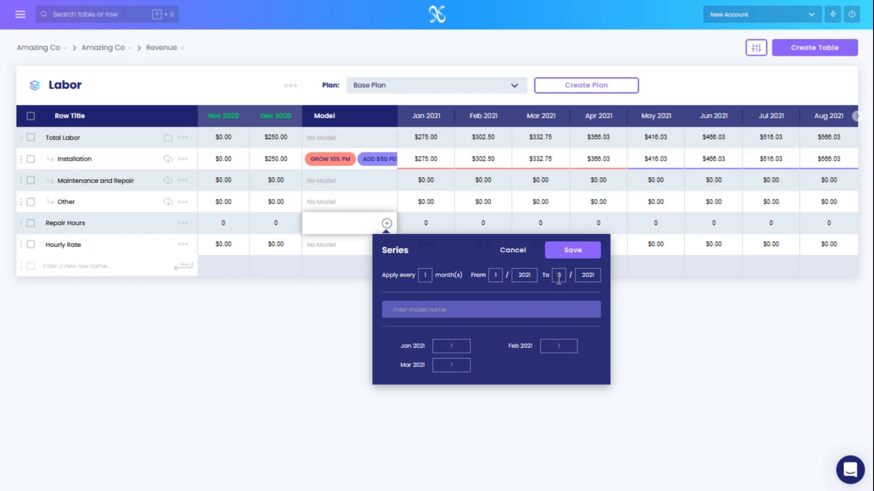
pyautogui.write('Expected repairs')
pyautogui.press('Tab')
pyautogui.write('100')
pyautogui.press('Tab')
pyautogui.write('120')
pyautogui.press('Tab')
pyautogui.write('140')
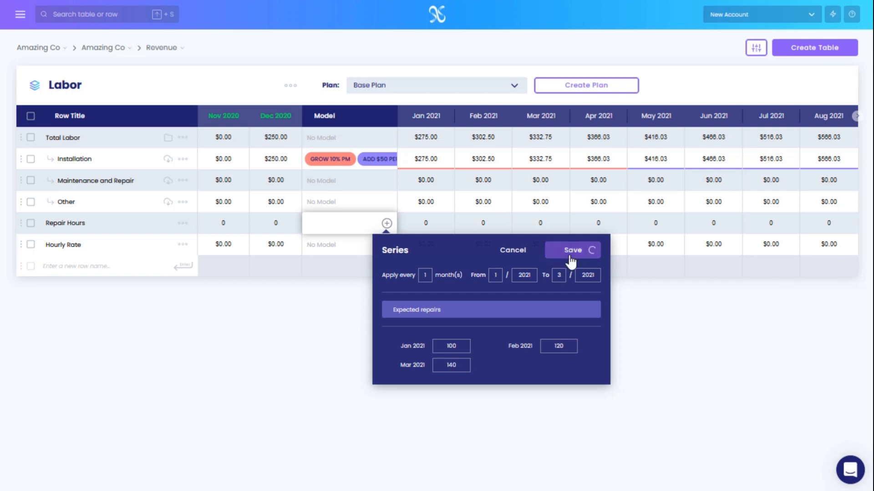
pyautogui.click(570, 253)
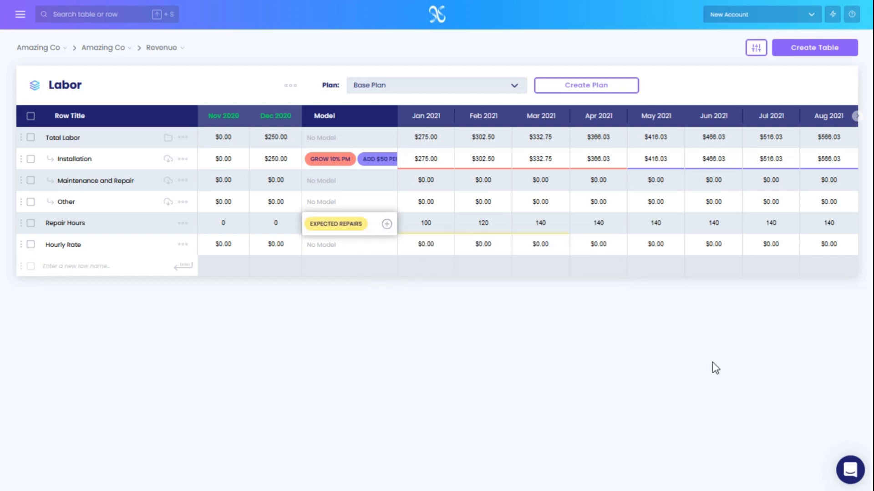
# - Add a Custom Formula model named $30 to the Hourly Rate row, giving $30 for each month from 1/2021 to 12/2021
pyautogui.click(335, 243)
pyautogui.click(386, 245)
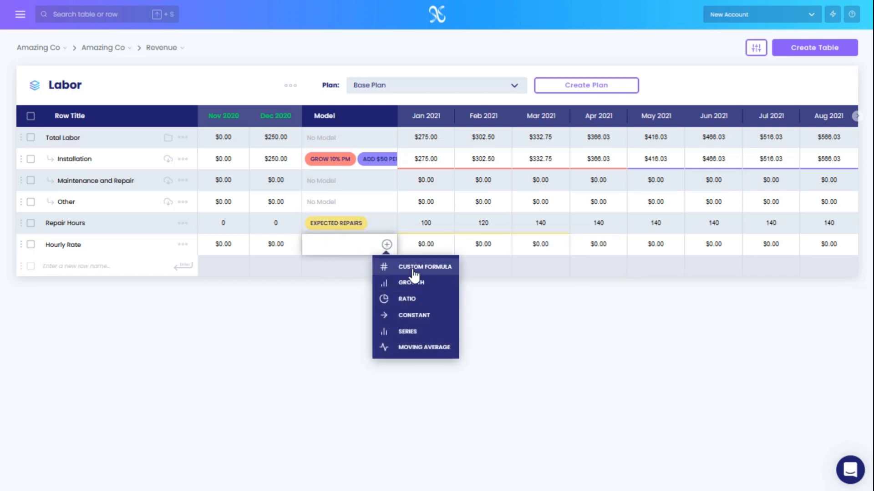
pyautogui.click(414, 274)
pyautogui.click(420, 333)
pyautogui.write('$30')
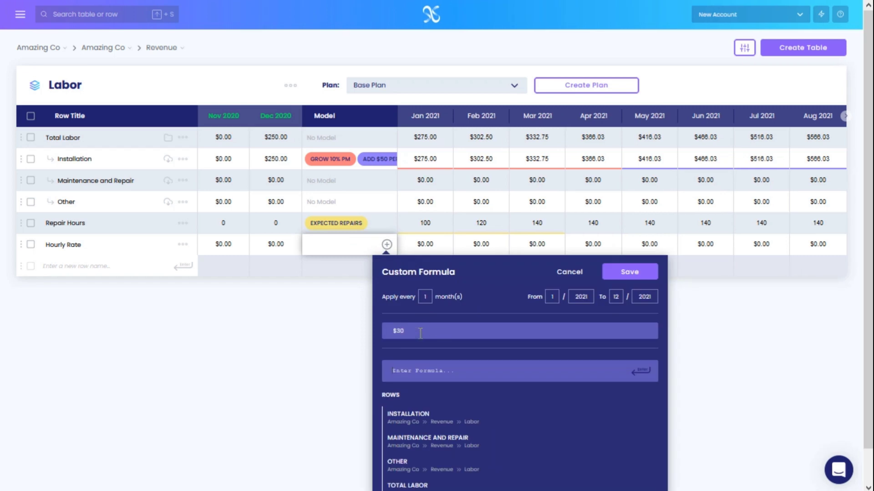
pyautogui.click(649, 277)
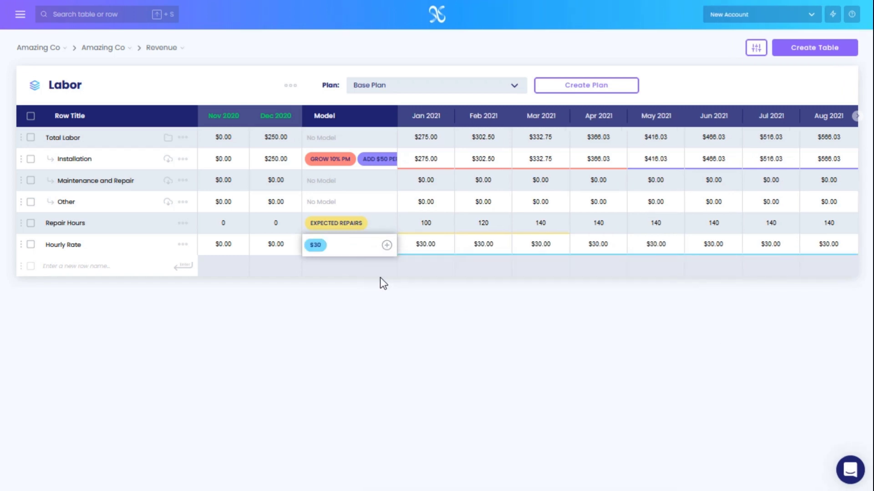
# - Add a Custom Formula model named Hours * Rate to the Maintenance and Repair row, multiplying the Repair Hours row by the Hourly Rate row
pyautogui.click(339, 182)
pyautogui.click(386, 181)
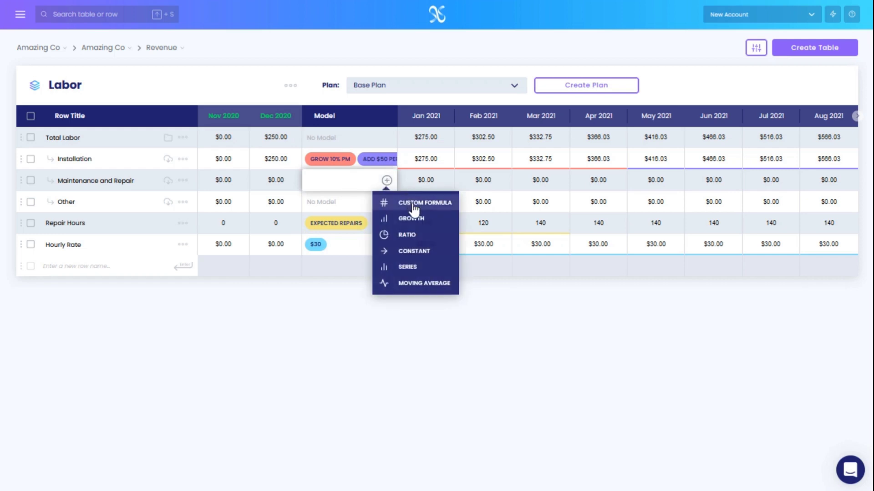
pyautogui.click(338, 182)
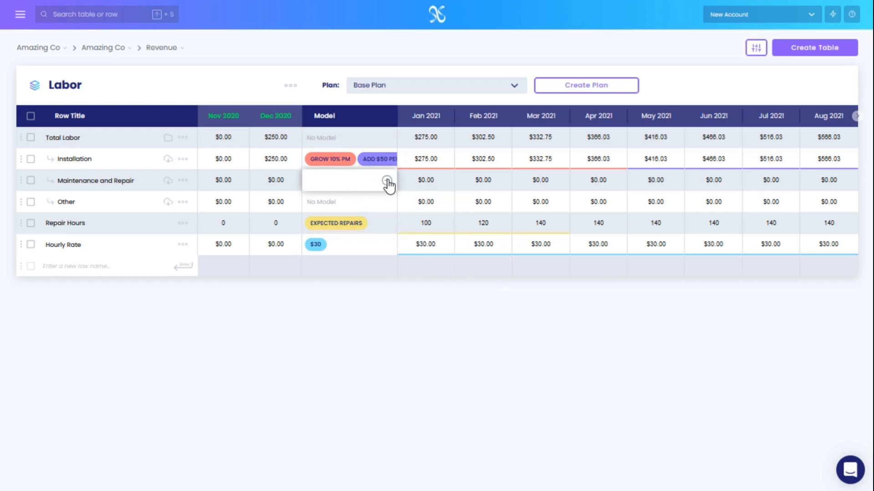
pyautogui.click(386, 181)
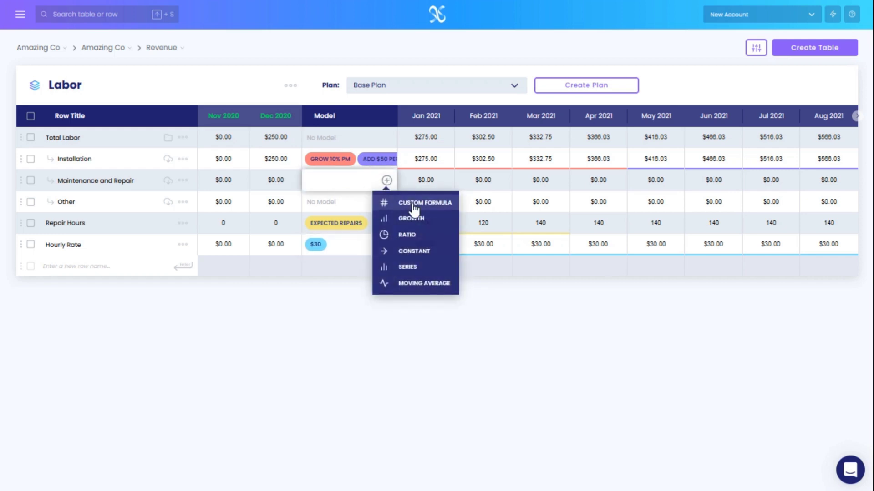
pyautogui.click(414, 205)
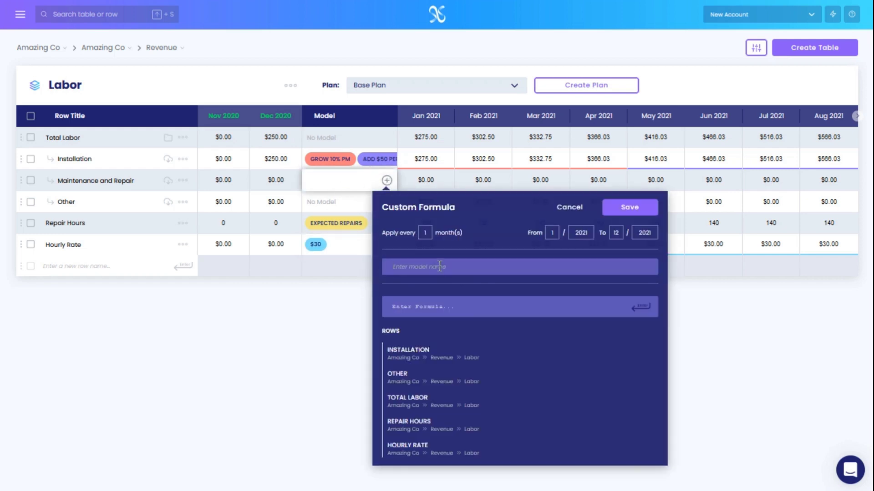
pyautogui.write('Hours ')
pyautogui.write('* Rate')
pyautogui.write('hours')
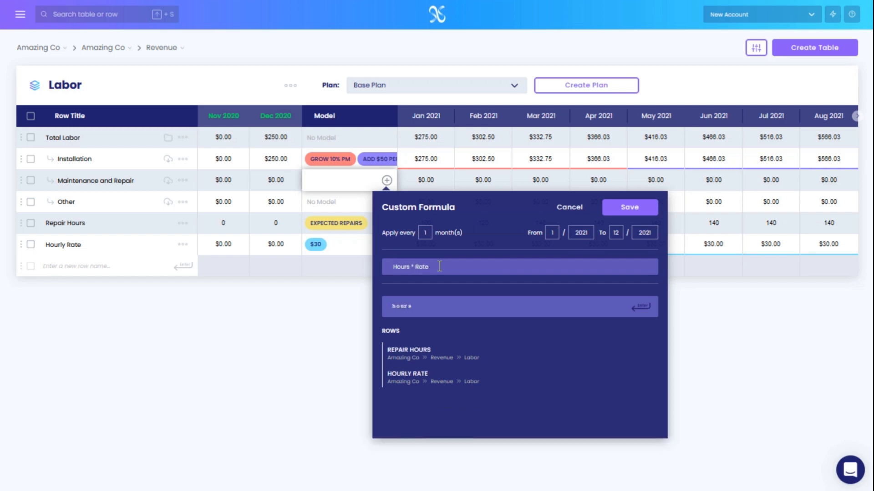
pyautogui.click(425, 354)
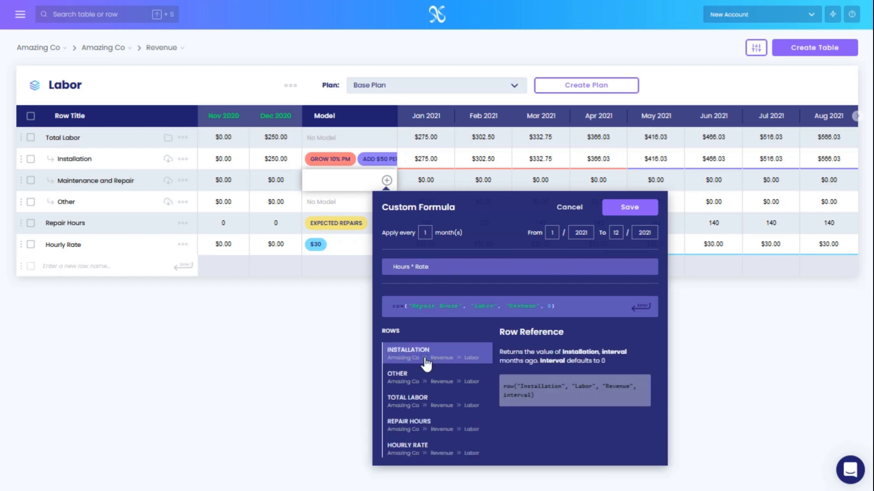
pyautogui.write('*rate')
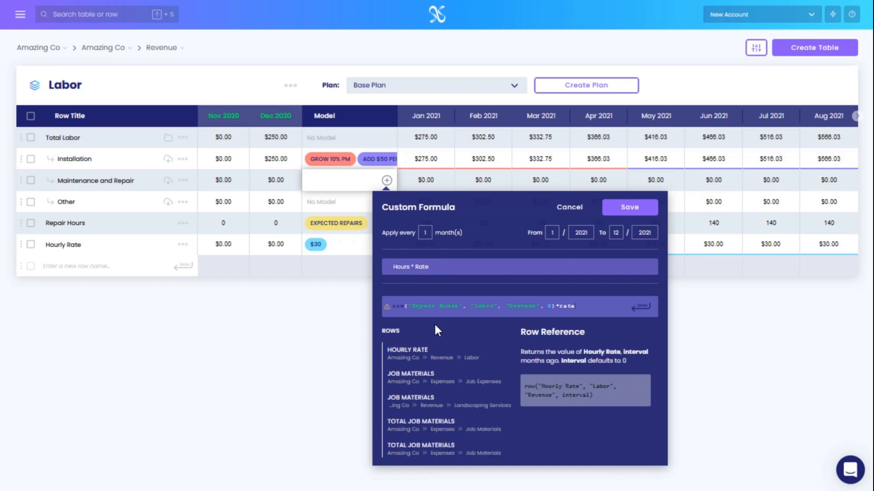
pyautogui.click(436, 349)
pyautogui.click(628, 208)
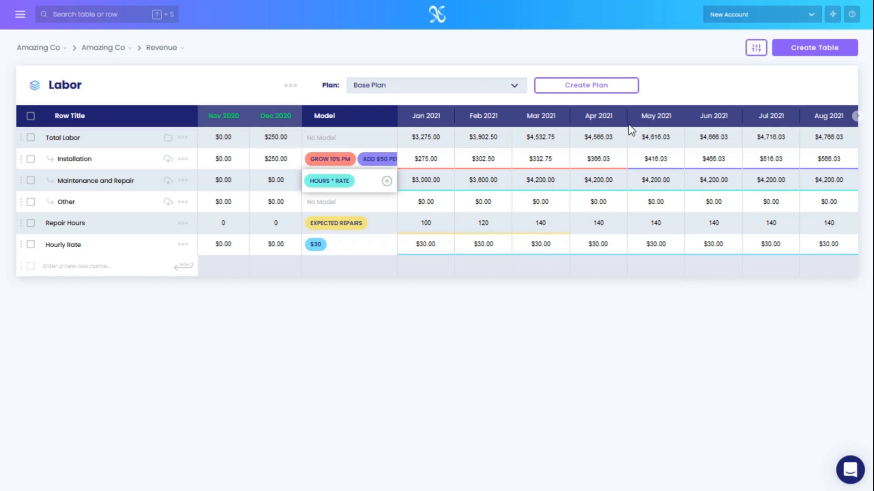
# - View the forecast in the Revenue folder's Income table, and open the P&L table of Amazing Co
pyautogui.click(161, 48)
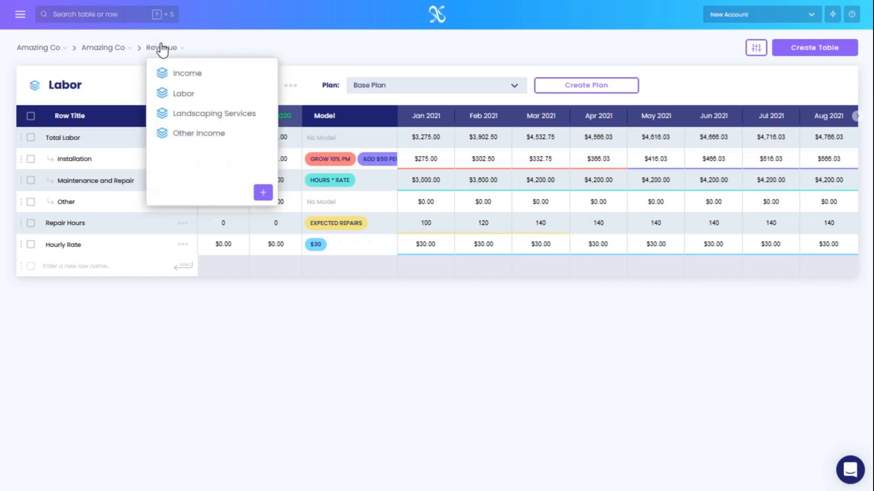
pyautogui.click(185, 72)
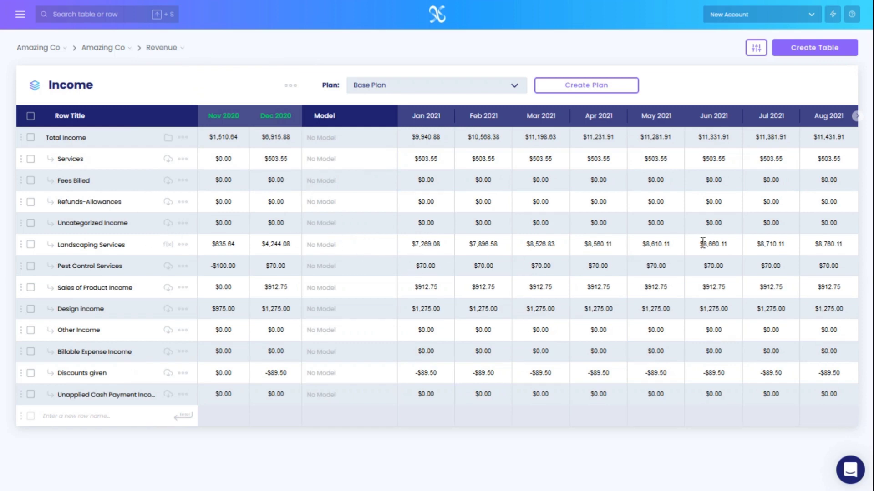
pyautogui.click(103, 48)
pyautogui.scroll(-2, 123, 137)
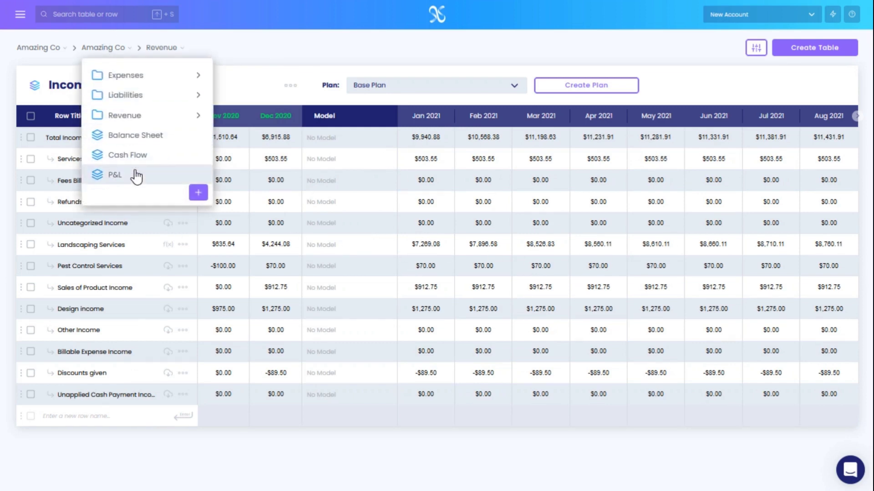
pyautogui.click(136, 174)
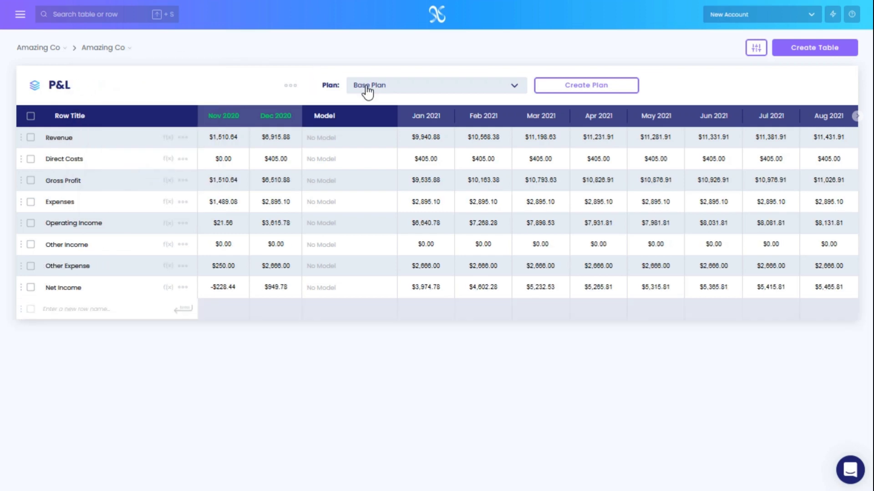
# - Inspect the formula behind the Direct Costs row in the P&L table and leave it without saving
pyautogui.click(117, 49)
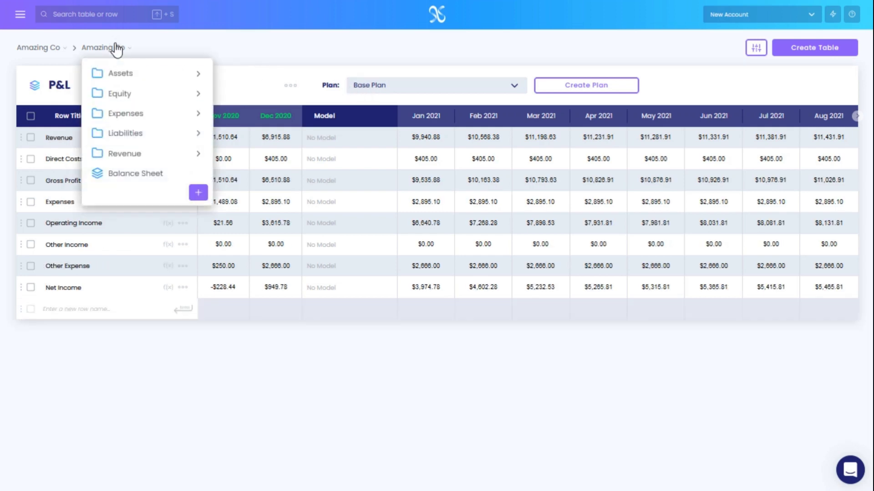
pyautogui.click(137, 114)
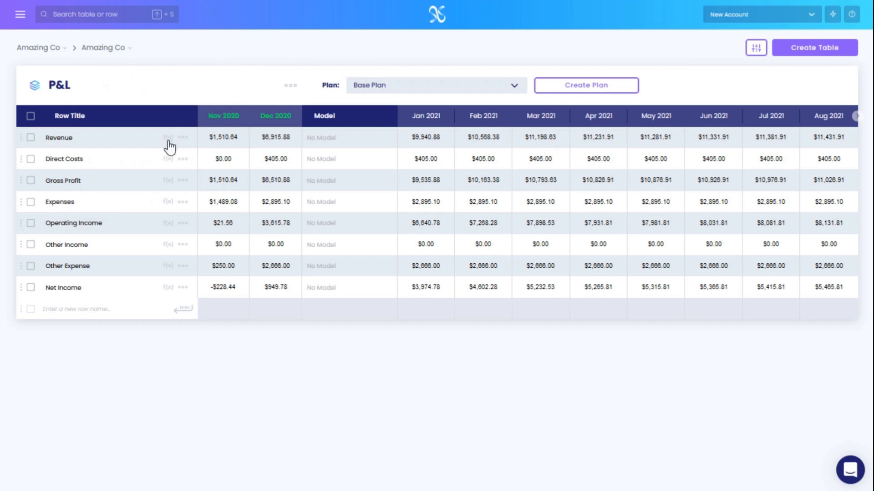
pyautogui.click(168, 158)
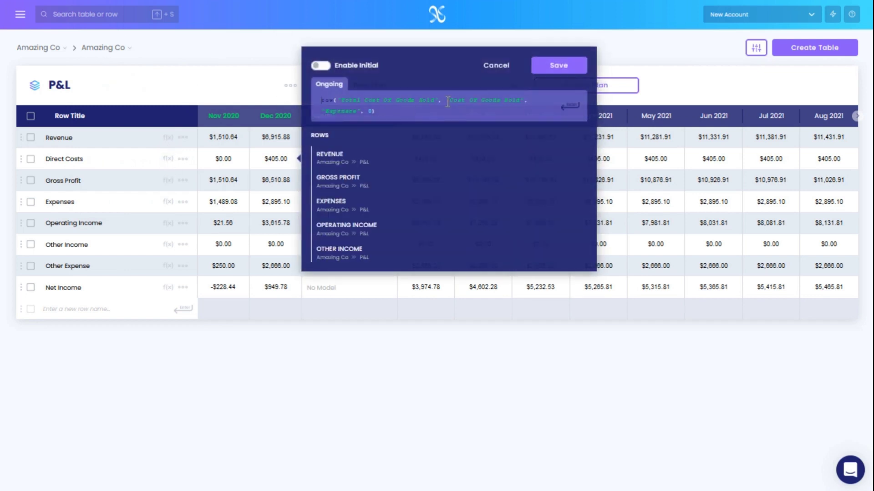
pyautogui.click(489, 66)
# - Open the Cost Of Goods Sold table in Amazing Co's Expenses folder
pyautogui.click(112, 48)
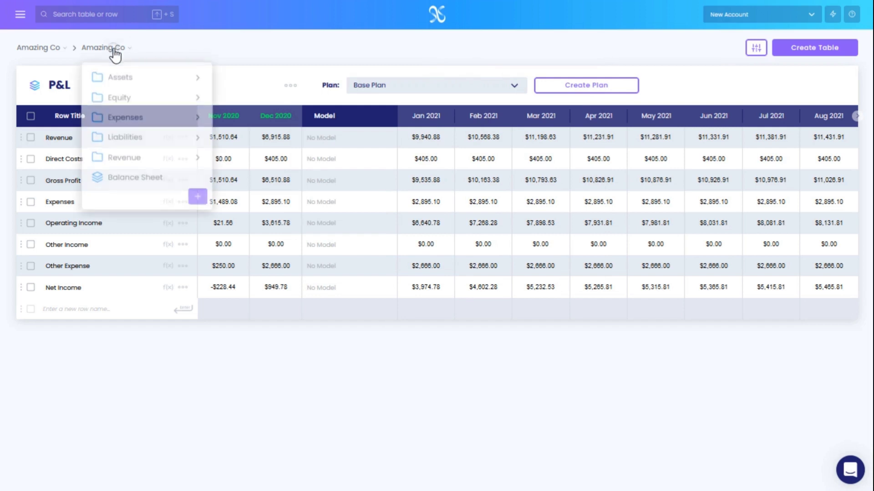
pyautogui.click(138, 115)
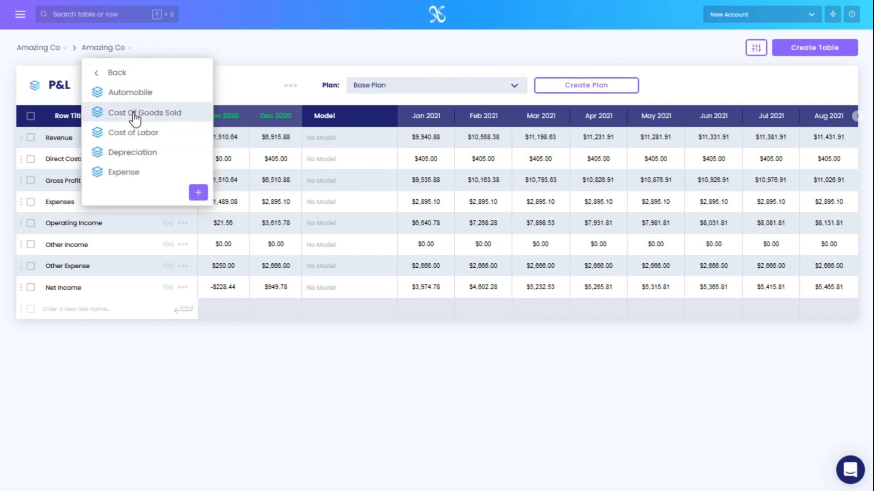
pyautogui.click(135, 115)
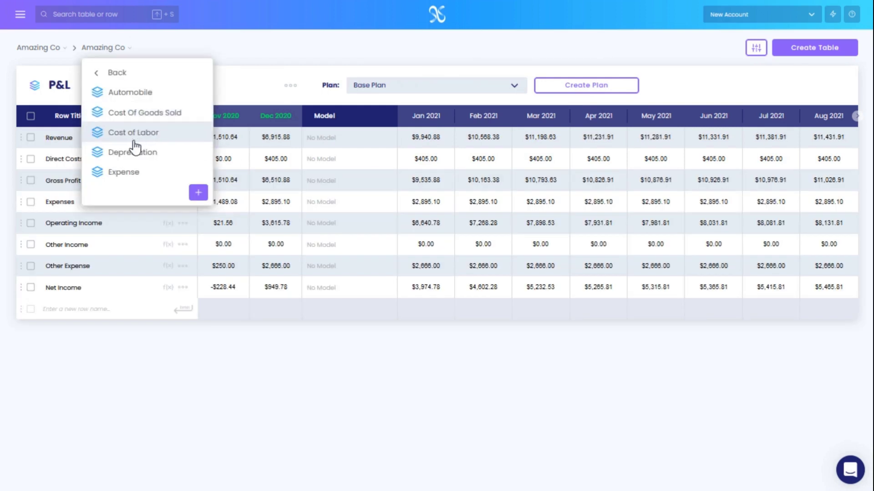
pyautogui.click(135, 115)
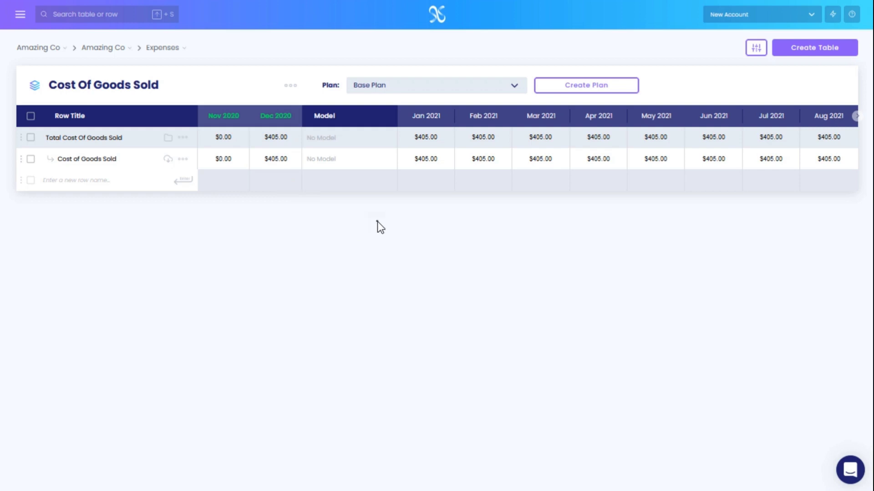
# - Add a Custom Formula model named 30% Revenue to the Cost of Goods Sold row, multiplying the P&L Revenue row by 0.3
pyautogui.click(341, 162)
pyautogui.click(386, 159)
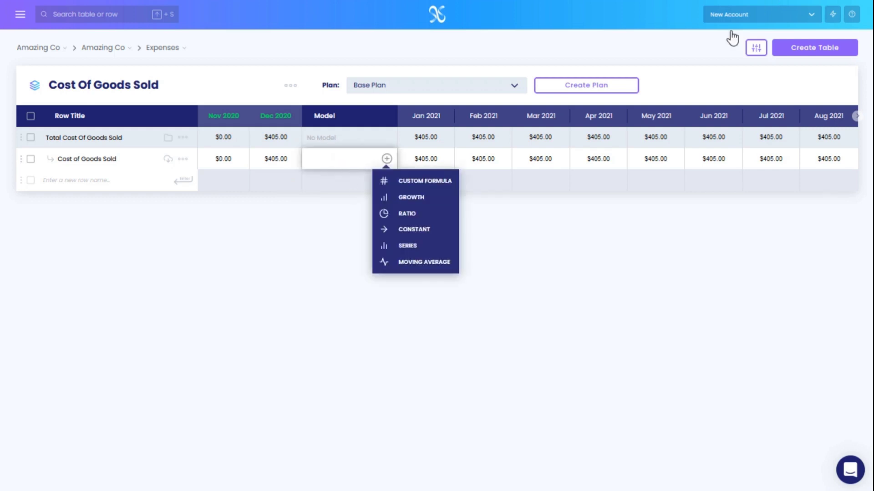
pyautogui.click(436, 185)
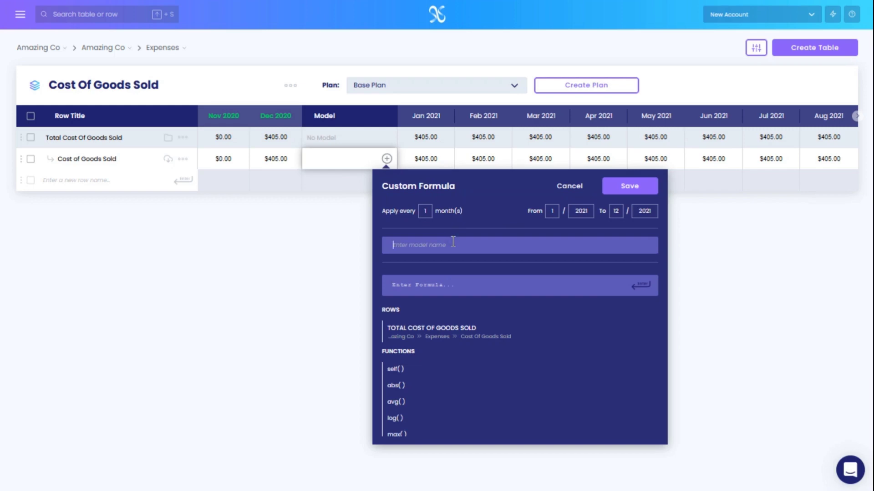
pyautogui.write('3')
pyautogui.write('revenue')
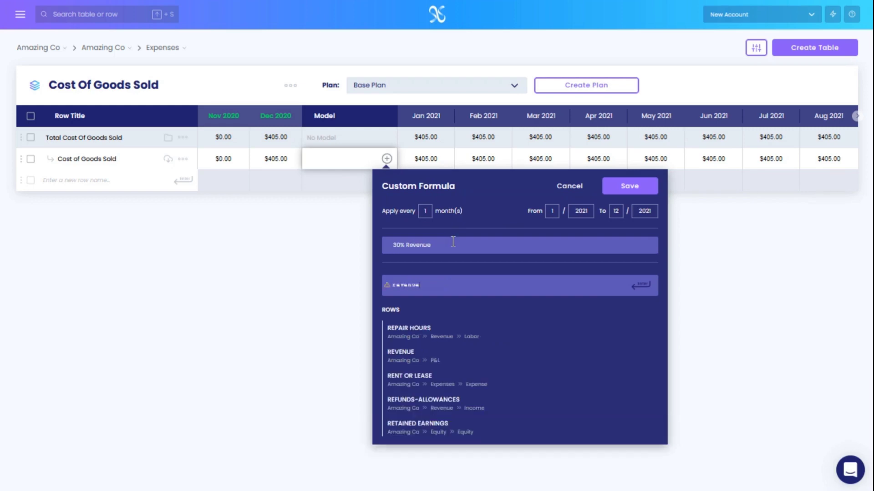
pyautogui.click(433, 339)
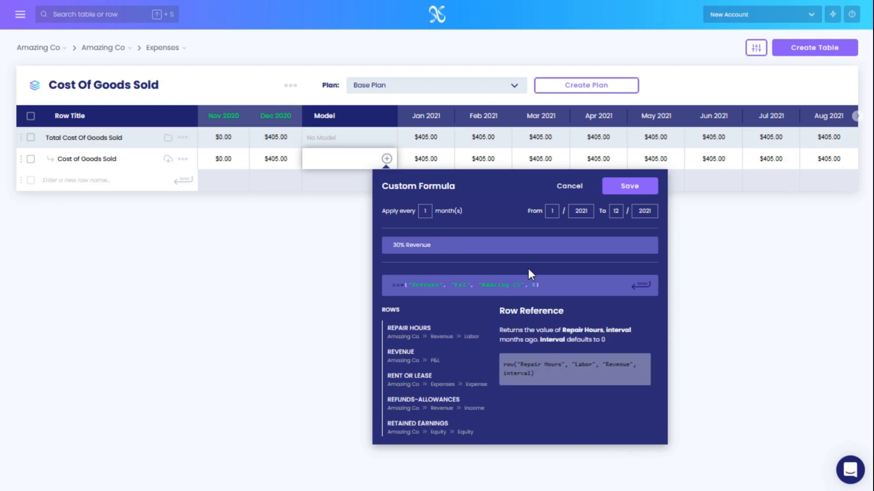
pyautogui.write('0.3*')
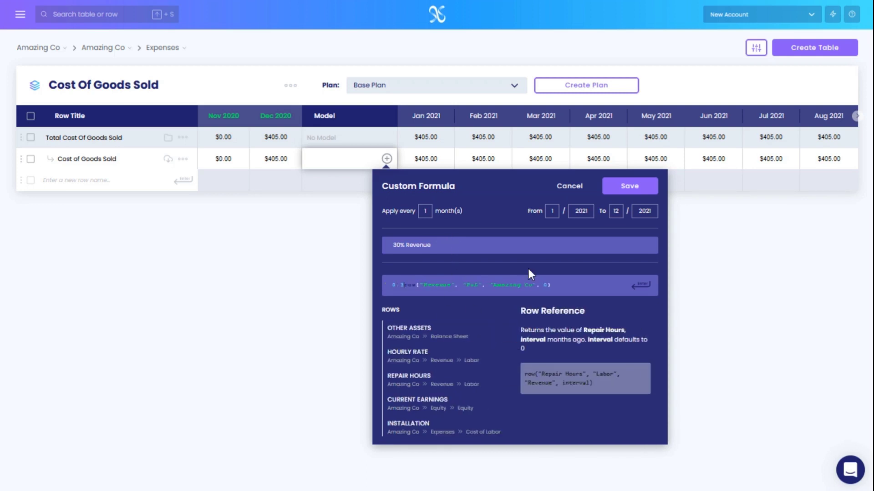
pyautogui.click(633, 187)
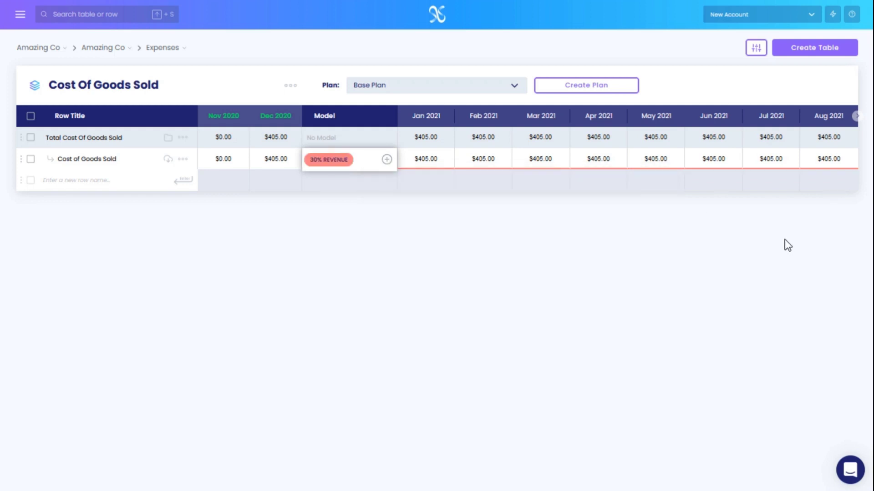
# - Return to the project console and open the Summary report
pyautogui.click(20, 16)
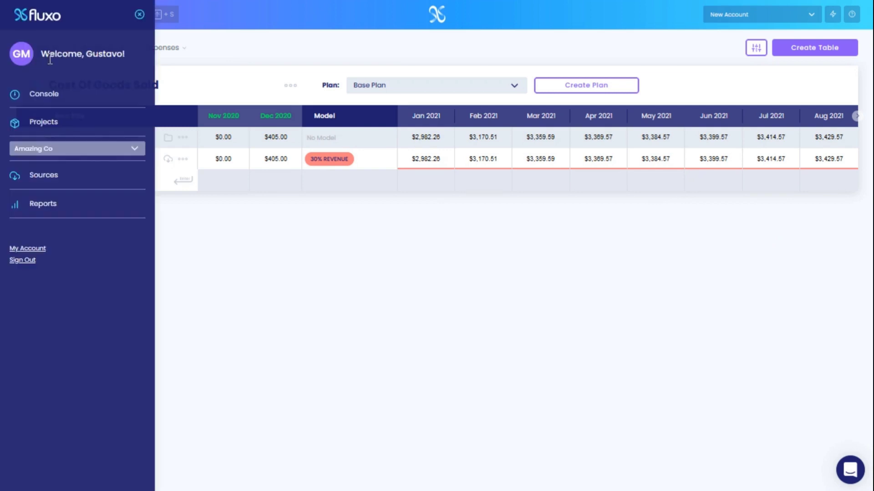
pyautogui.click(61, 100)
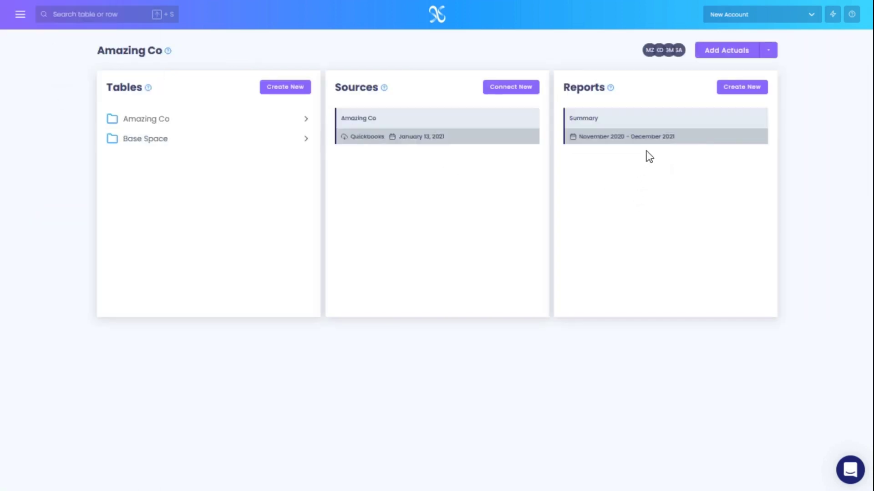
pyautogui.click(662, 121)
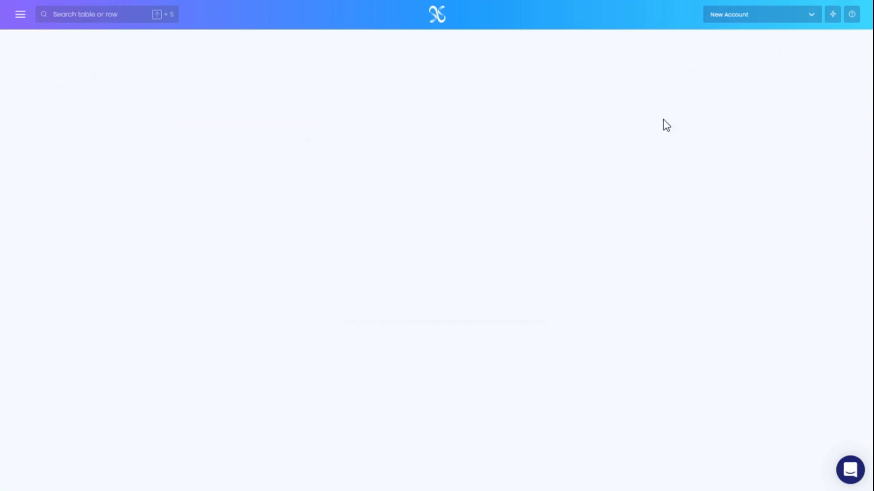
# - Limit the Cash Flow chart in the report to the Net Cash Flow and Ending Cash series
pyautogui.scroll(-2, 519, 129)
pyautogui.scroll(-3, 519, 129)
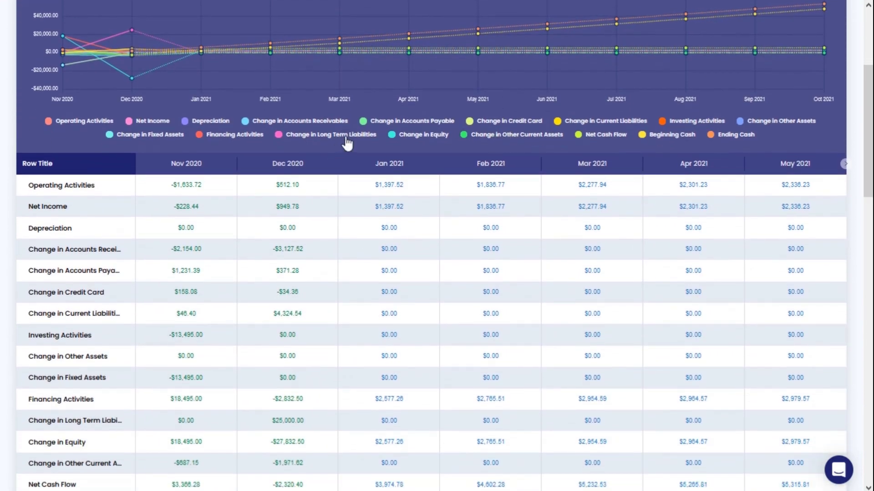
pyautogui.doubleClick(345, 139)
pyautogui.scroll(2, 382, 172)
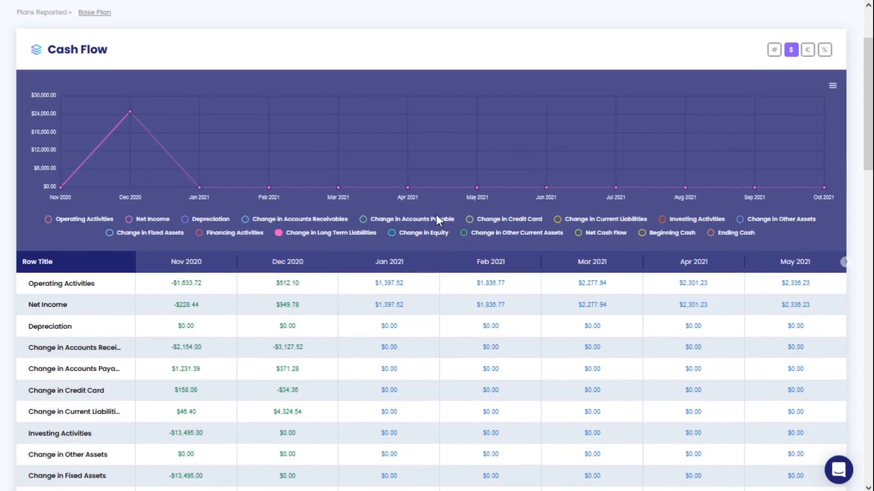
pyautogui.click(724, 234)
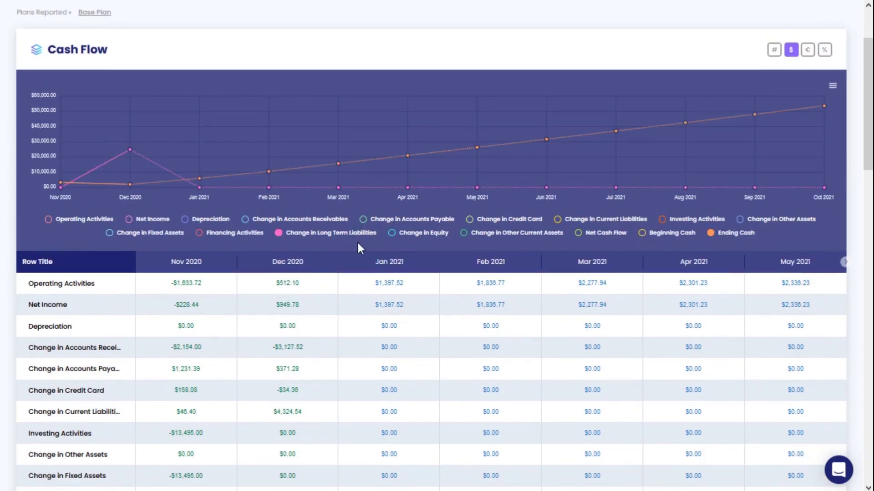
pyautogui.click(319, 233)
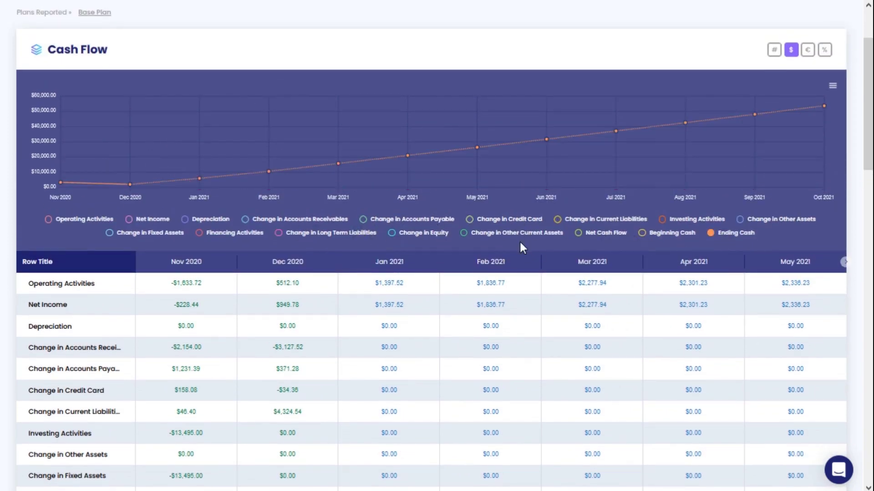
pyautogui.click(598, 236)
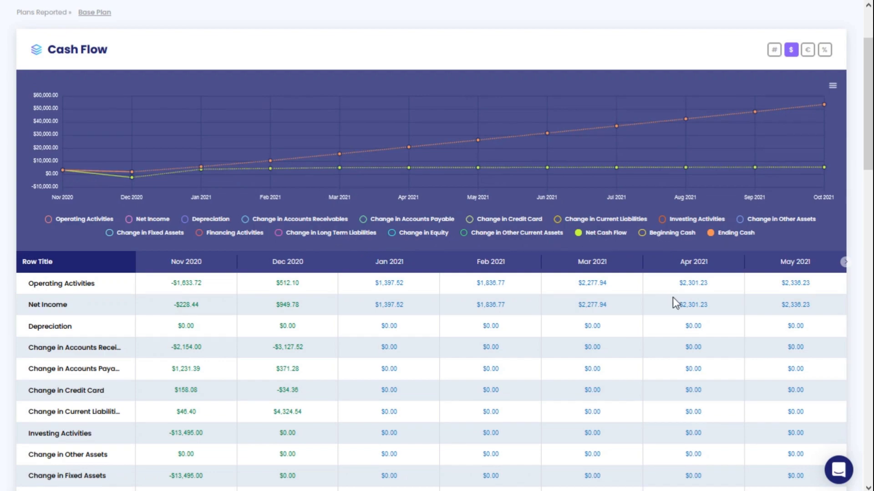
# - Review the remaining Summary report tables down to the P&L chart and figures, and return to the report's start
pyautogui.scroll(-15, 637, 298)
pyautogui.scroll(12, 523, 255)
pyautogui.scroll(4, 481, 240)
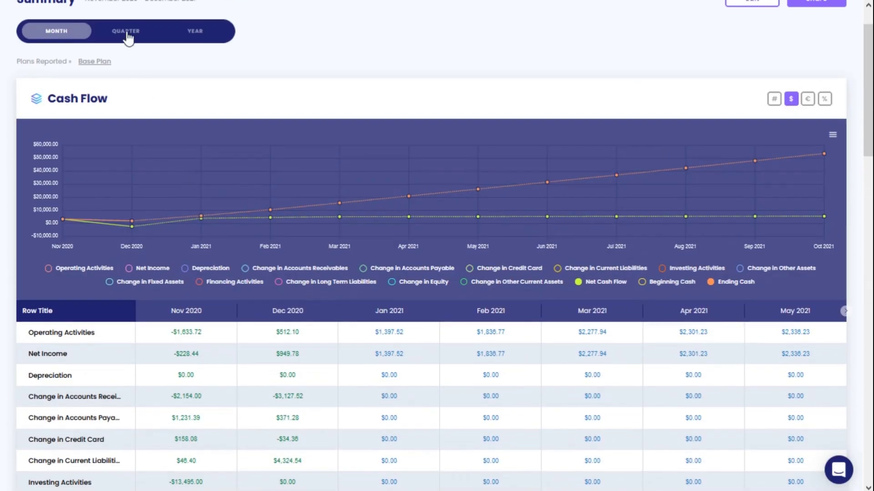
pyautogui.scroll(-14, 482, 268)
pyautogui.scroll(-10, 484, 270)
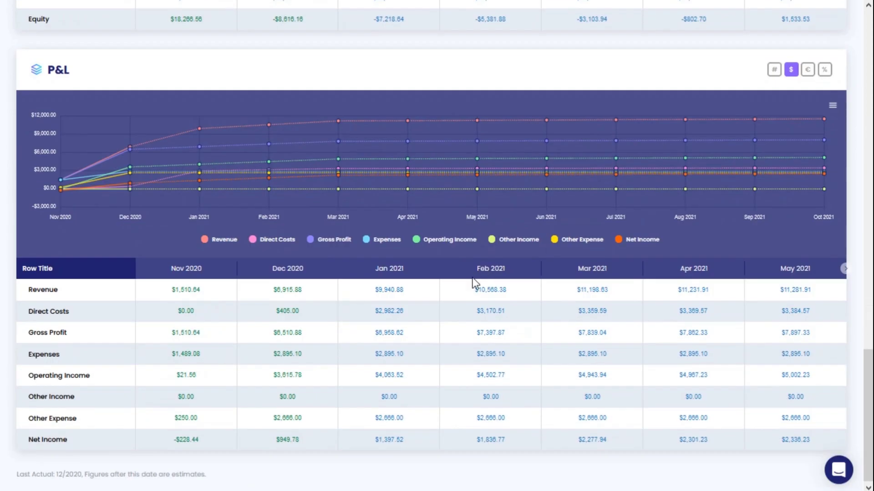
pyautogui.scroll(20, 719, 346)
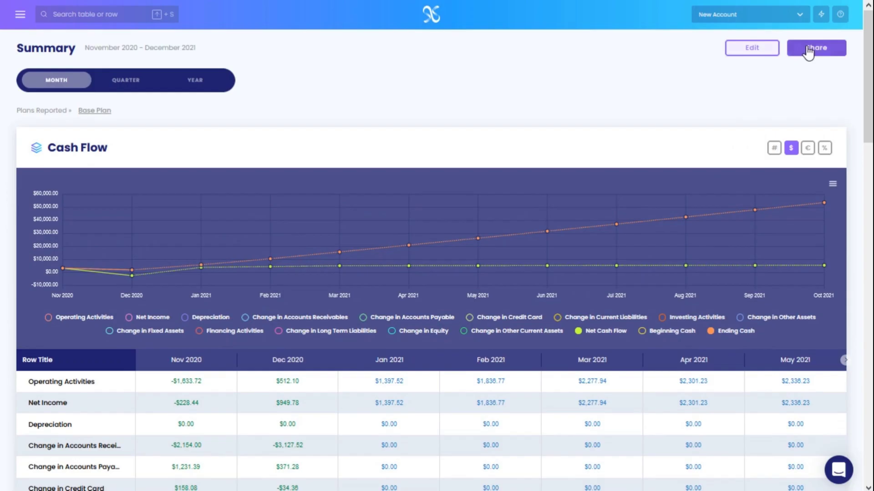
# - Enable link sharing for the Summary report and close the sharing dialog
pyautogui.click(809, 49)
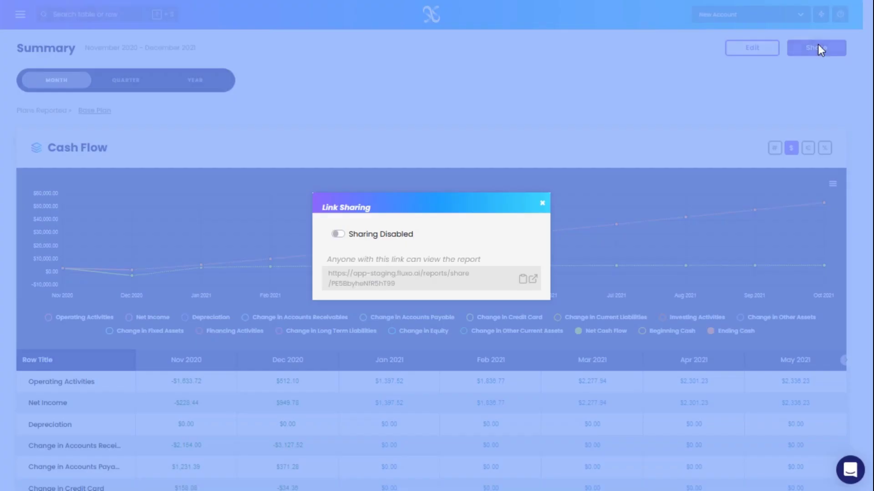
pyautogui.click(339, 236)
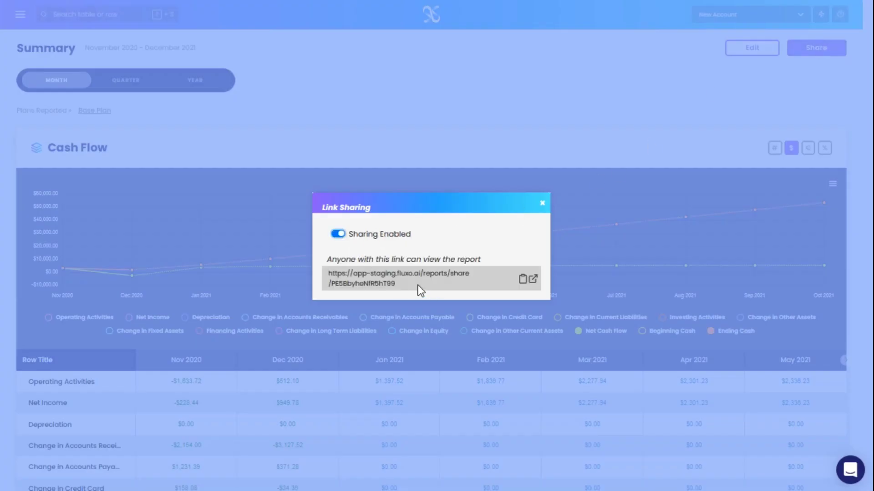
pyautogui.click(543, 203)
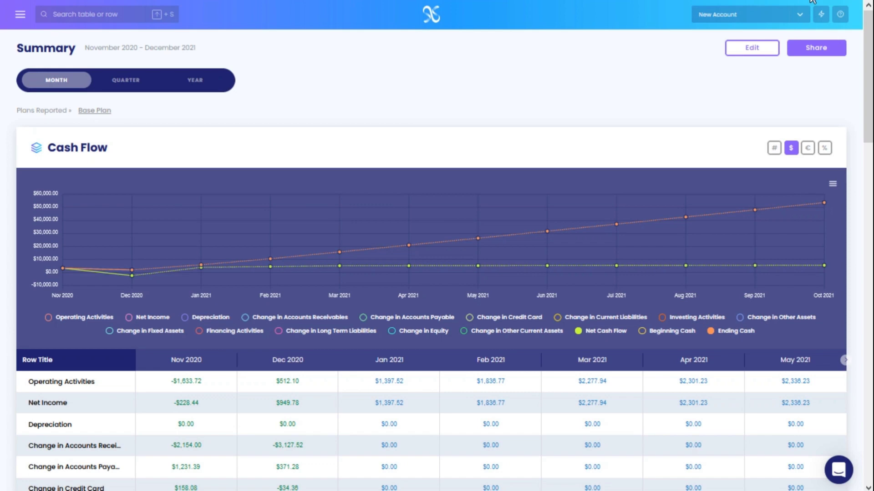
# - View the Help & Feedback options and the support chat window, and close both
pyautogui.click(840, 14)
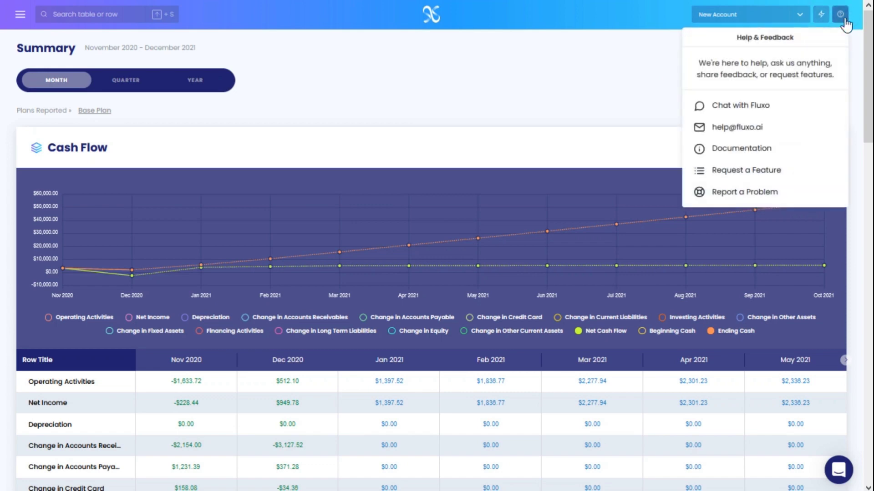
pyautogui.click(556, 101)
pyautogui.click(837, 471)
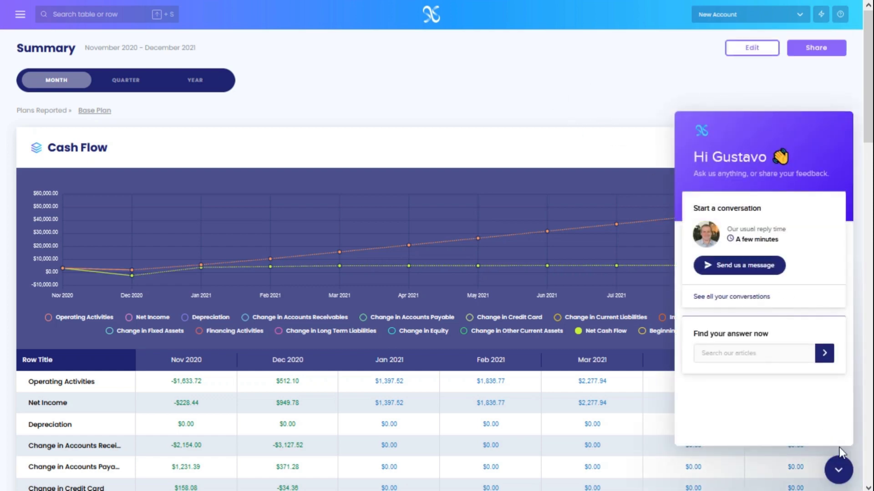
pyautogui.click(839, 469)
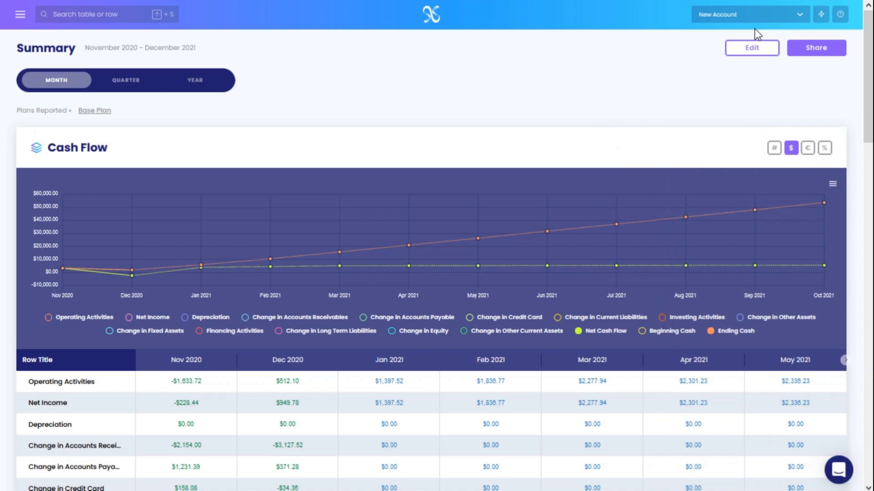